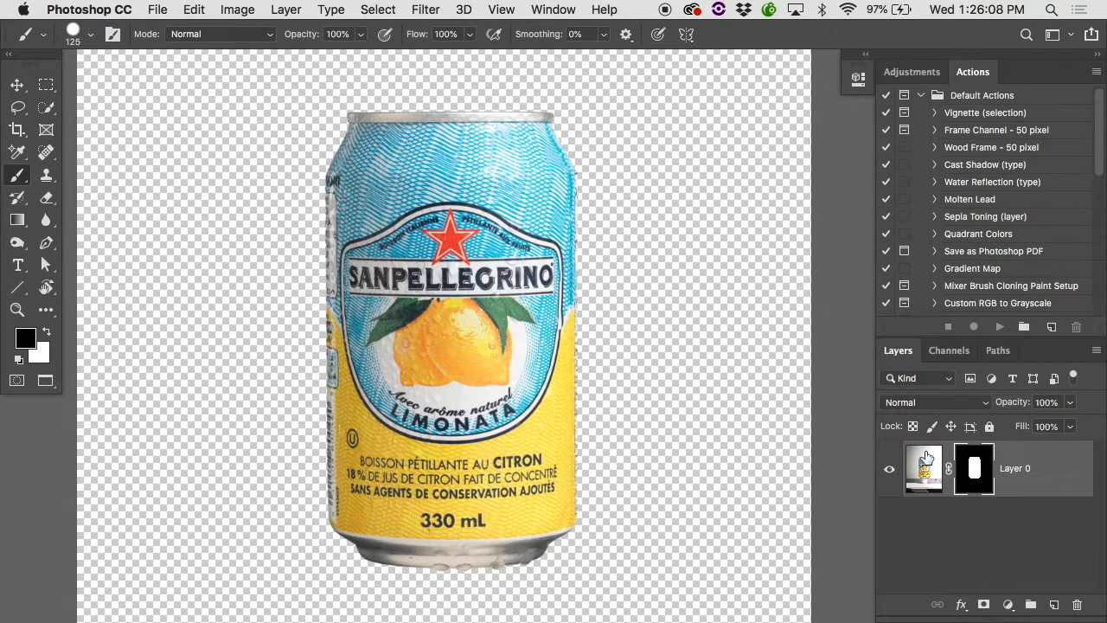
- Add a new layer filled with white and place it beneath the masked can layer
key(super+minus)
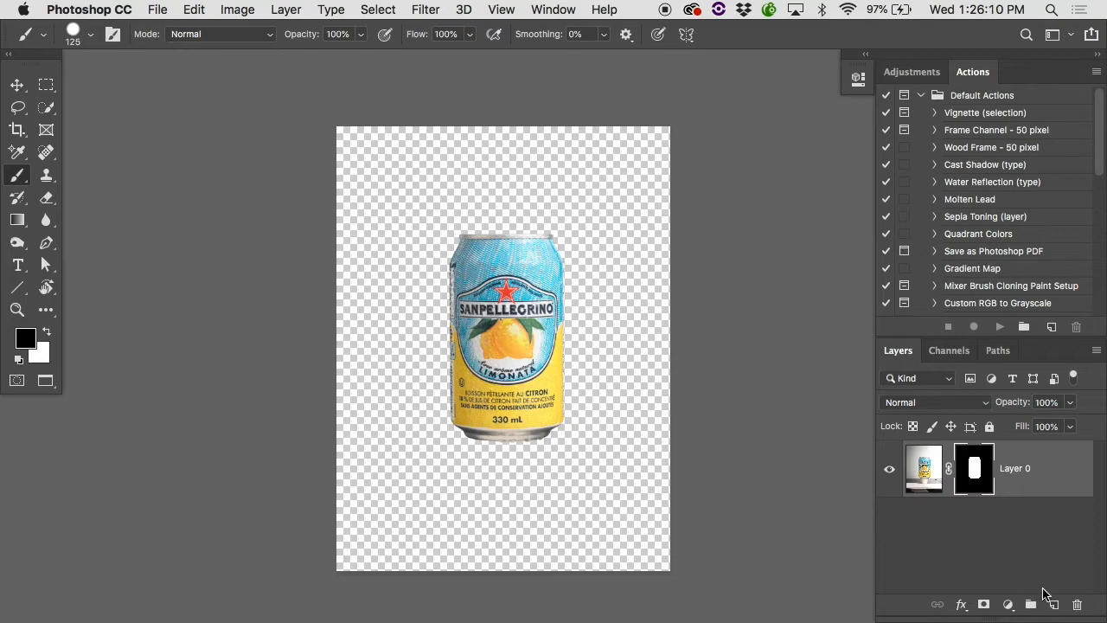
click(1053, 605)
click(194, 8)
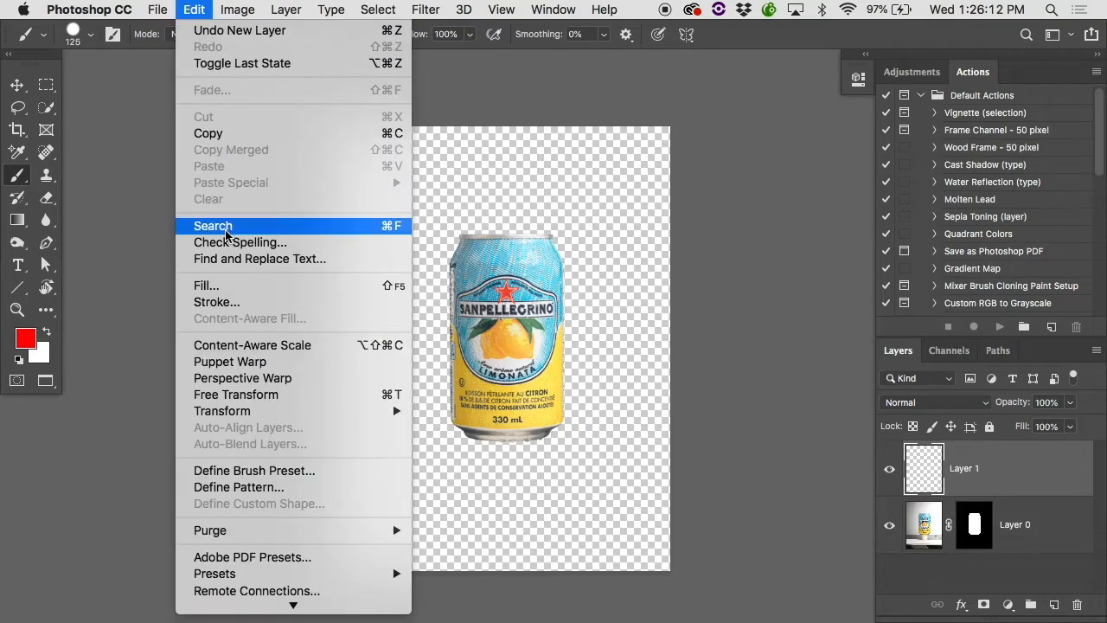
click(210, 286)
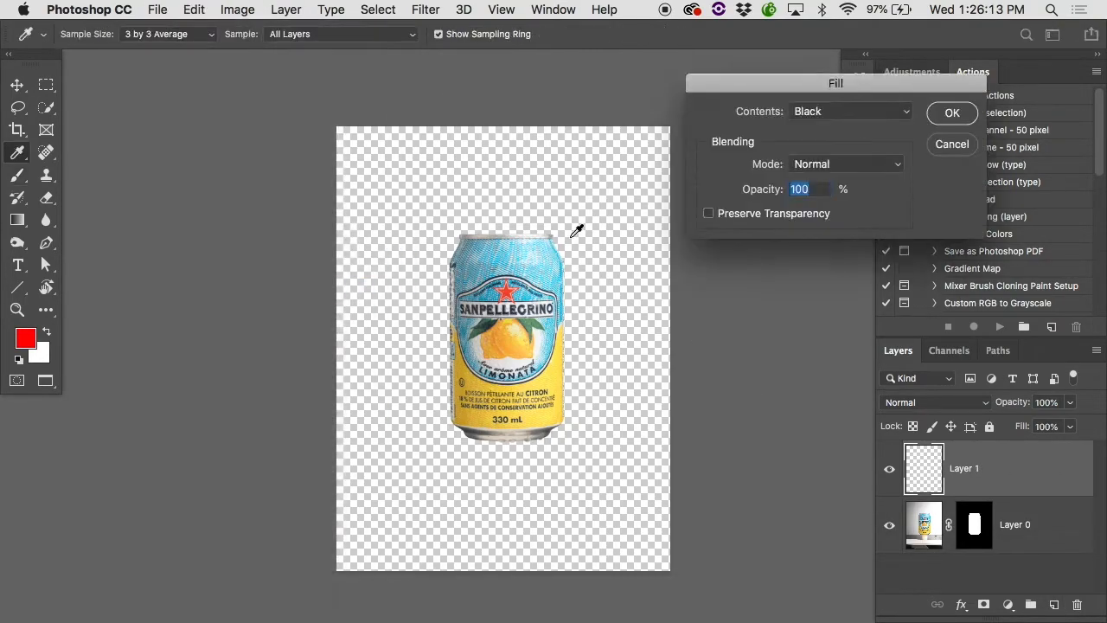
click(858, 114)
click(863, 146)
click(952, 113)
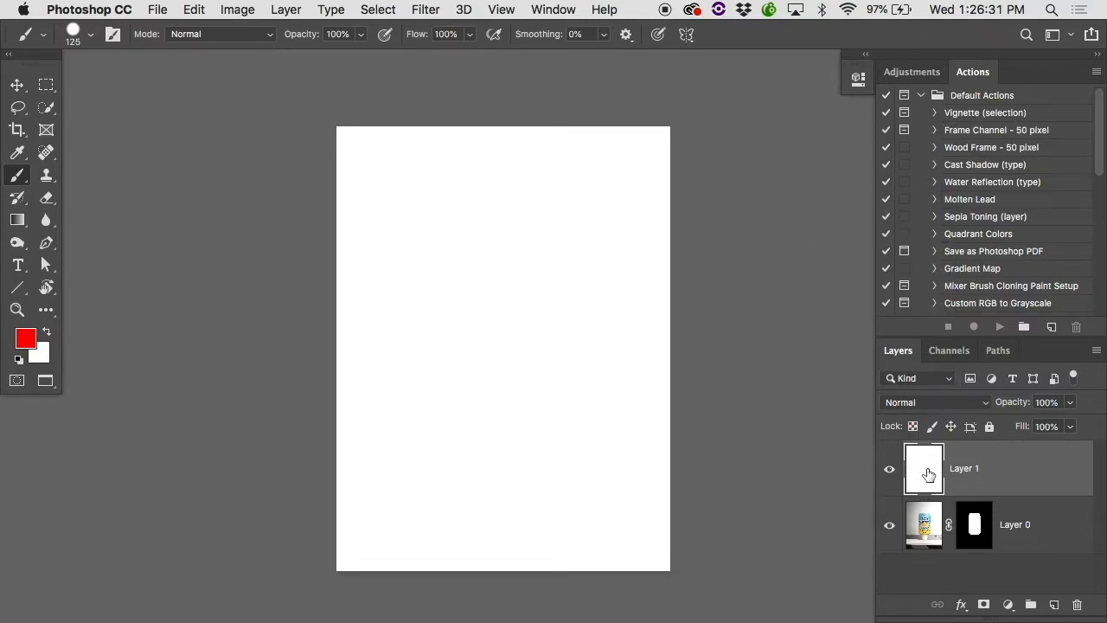
drag(929, 474, 951, 546)
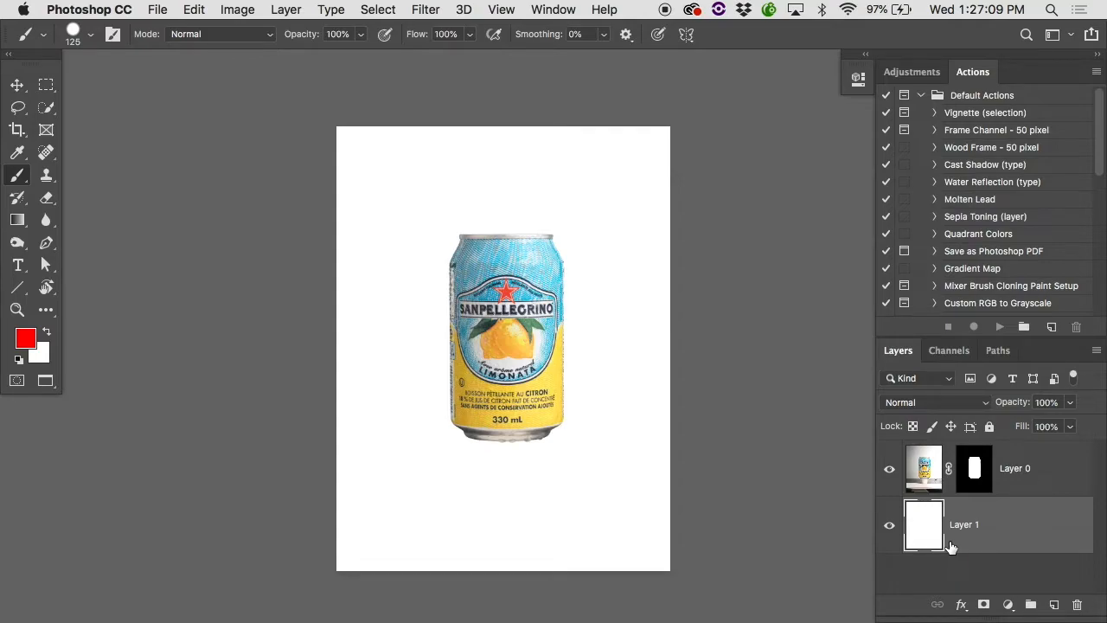
- Choose the Gradient tool with the black-to-white preset for the white background layer
key(g)
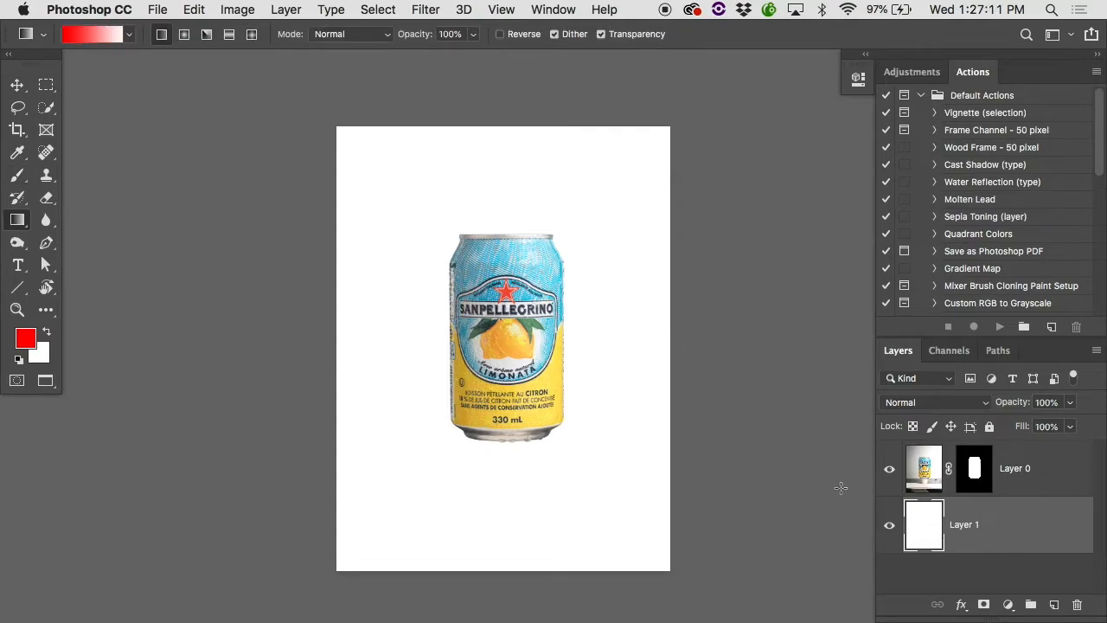
click(129, 35)
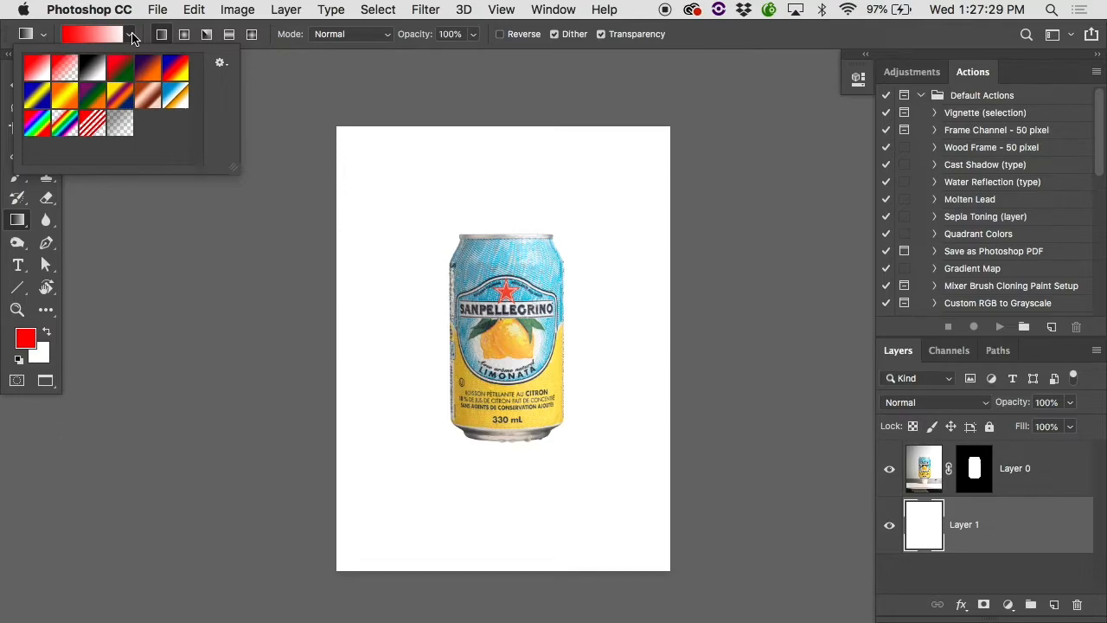
click(91, 68)
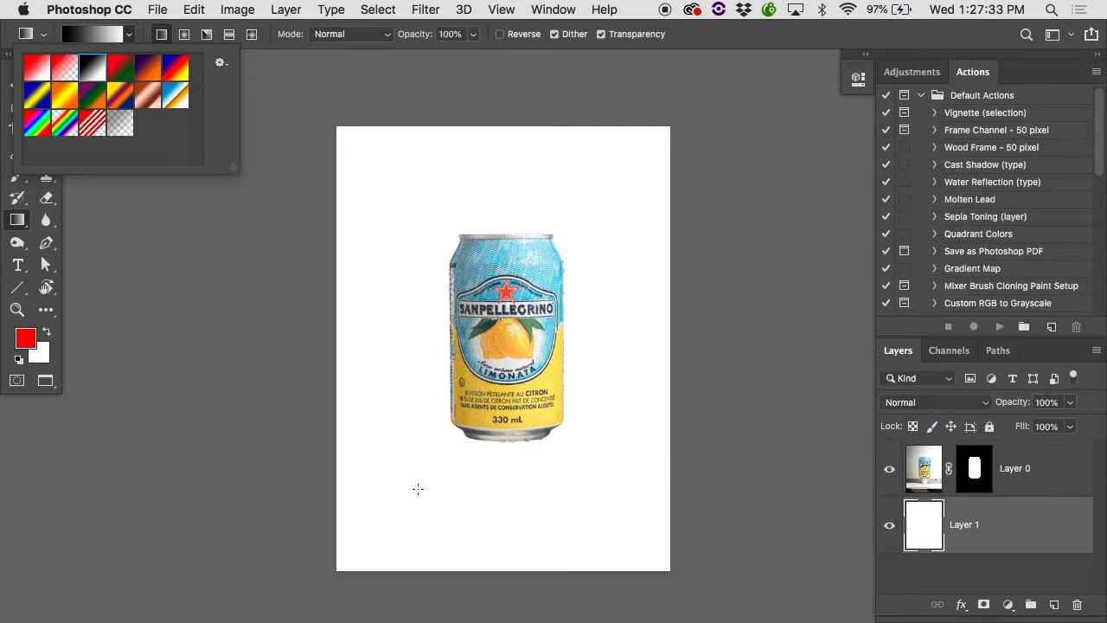
- Try black-to-white linear gradients of different lengths and angles on the background layer
click(392, 505)
mouse_move(392, 505)
mouse_down()
mouse_move(576, 141)
mouse_move(575, 155)
mouse_up()
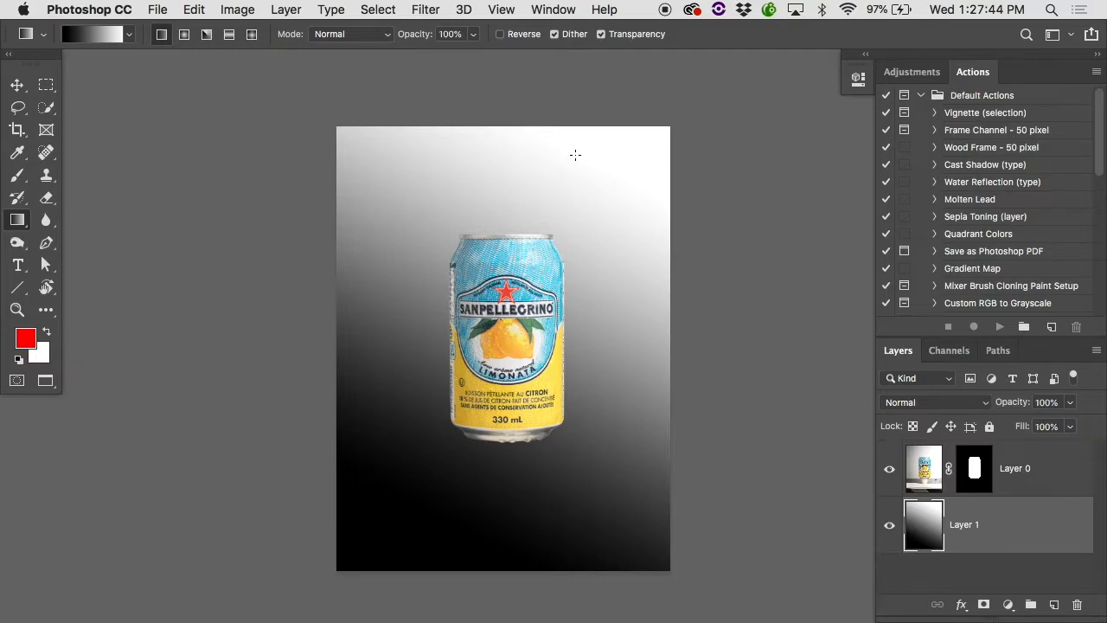
scroll(575, 154, up, 1)
scroll(575, 154, down, 3)
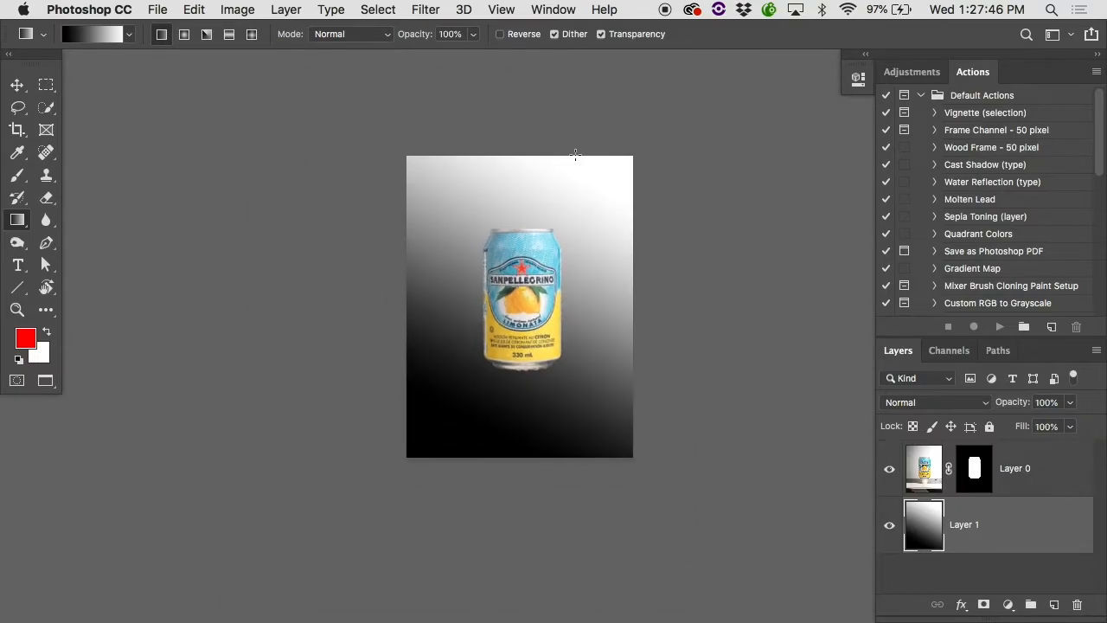
drag(499, 562, 493, 279)
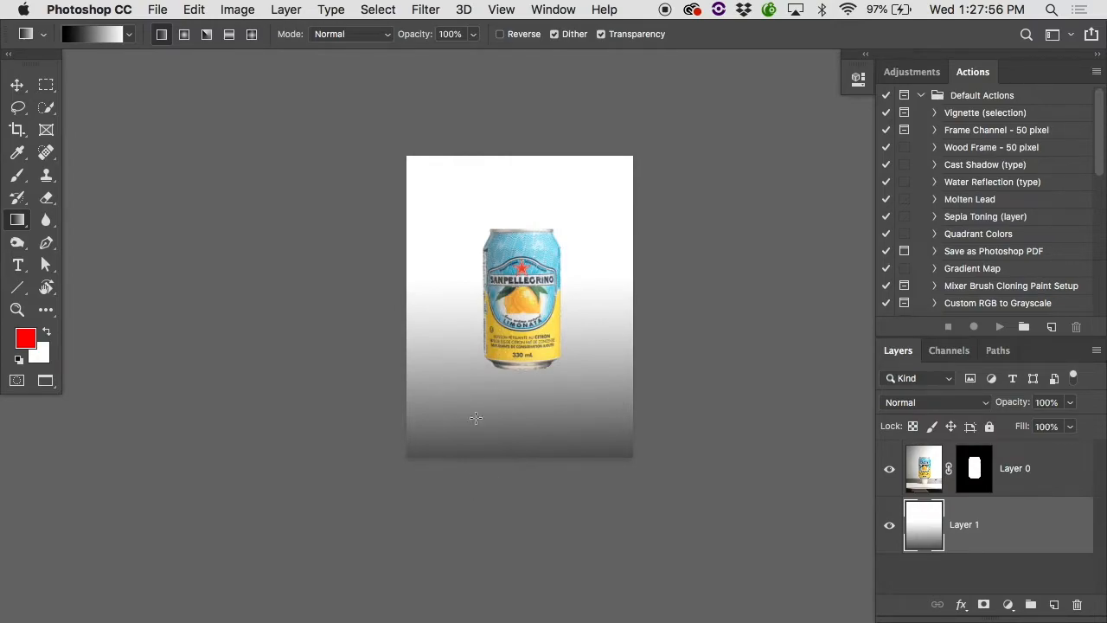
drag(451, 326, 451, 287)
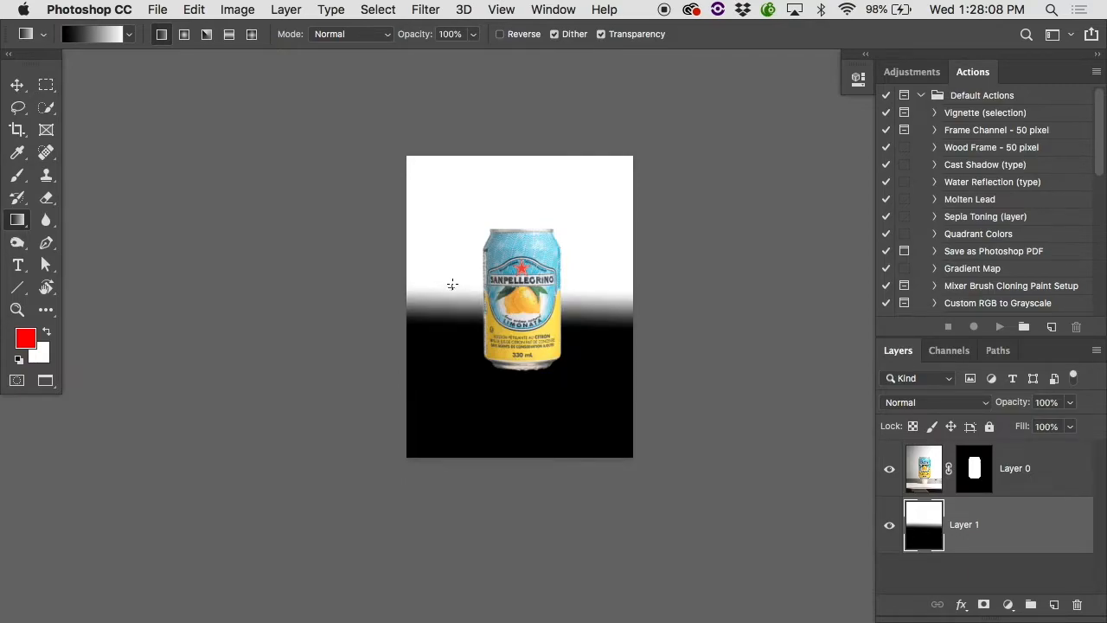
click(451, 285)
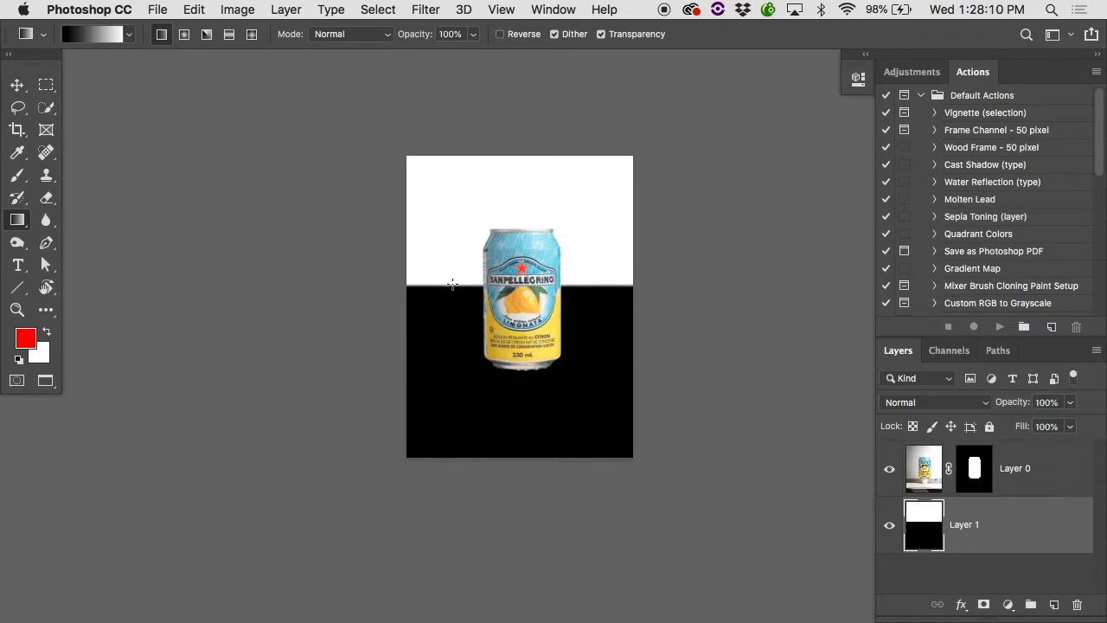
drag(440, 304, 547, 252)
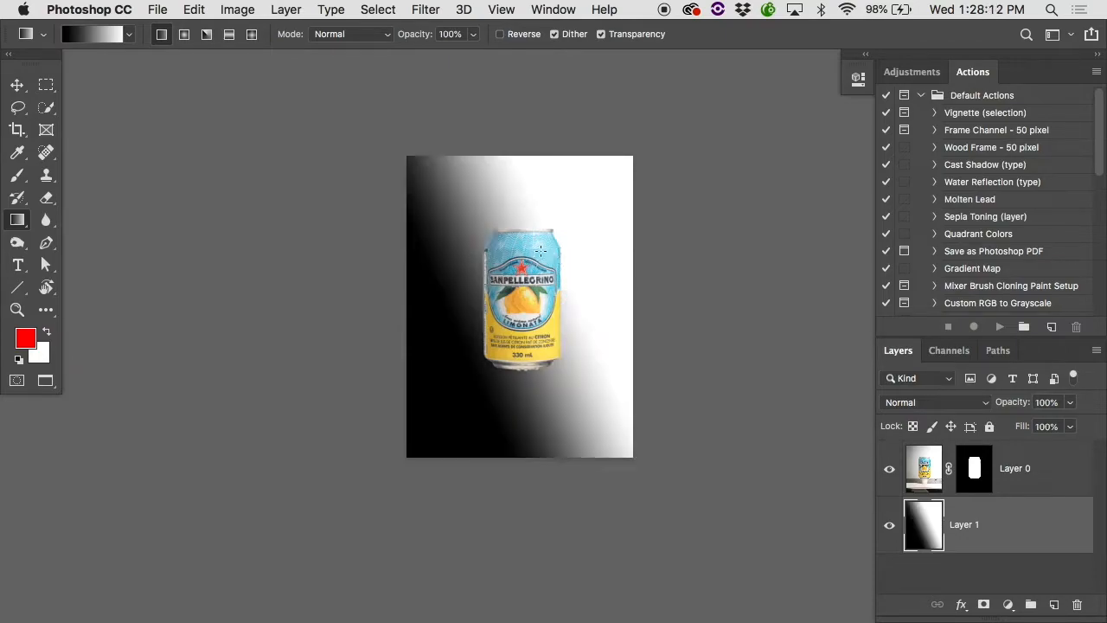
drag(459, 235, 495, 236)
drag(571, 190, 464, 306)
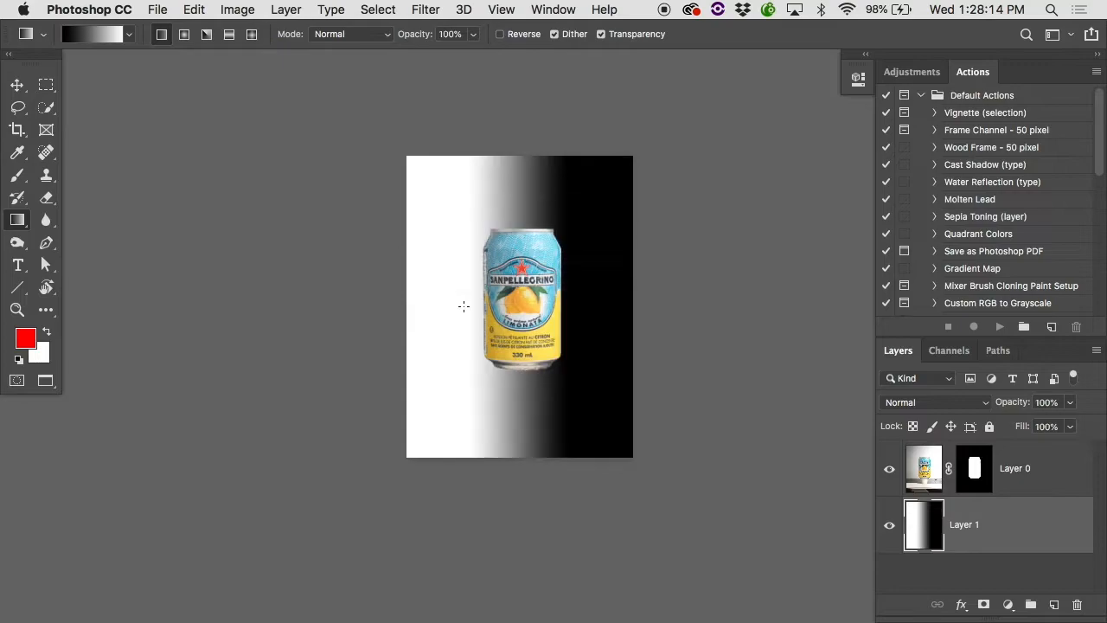
drag(588, 348, 437, 324)
drag(537, 328, 526, 326)
drag(546, 399, 480, 326)
- Draw a vertical gradient on the background layer, from black below the canvas to white near the can's top
drag(493, 566, 487, 313)
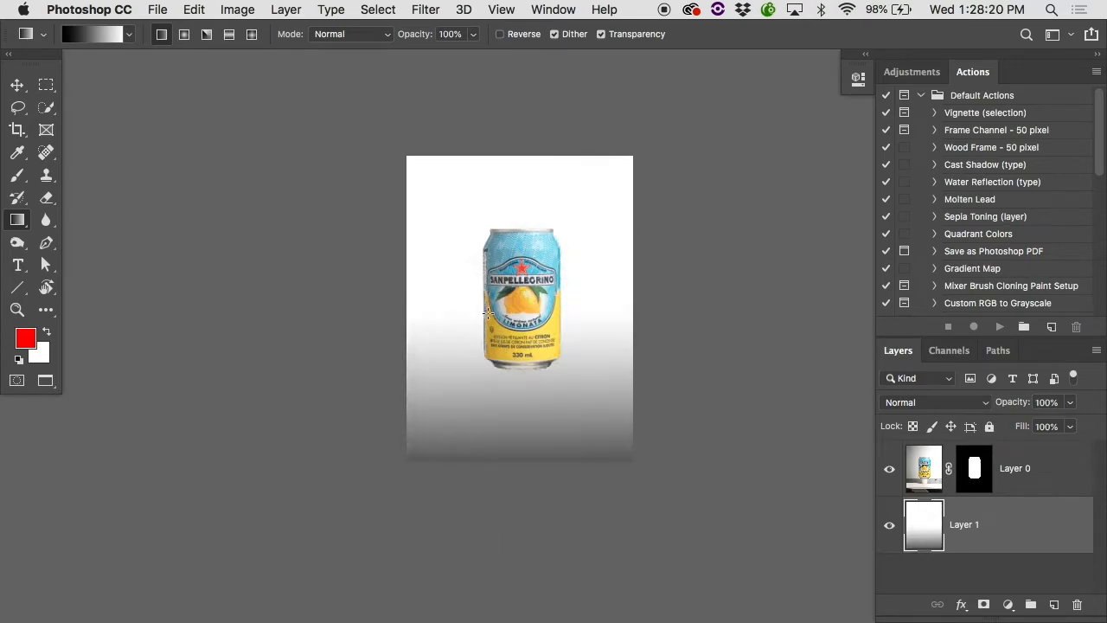
drag(510, 515, 508, 275)
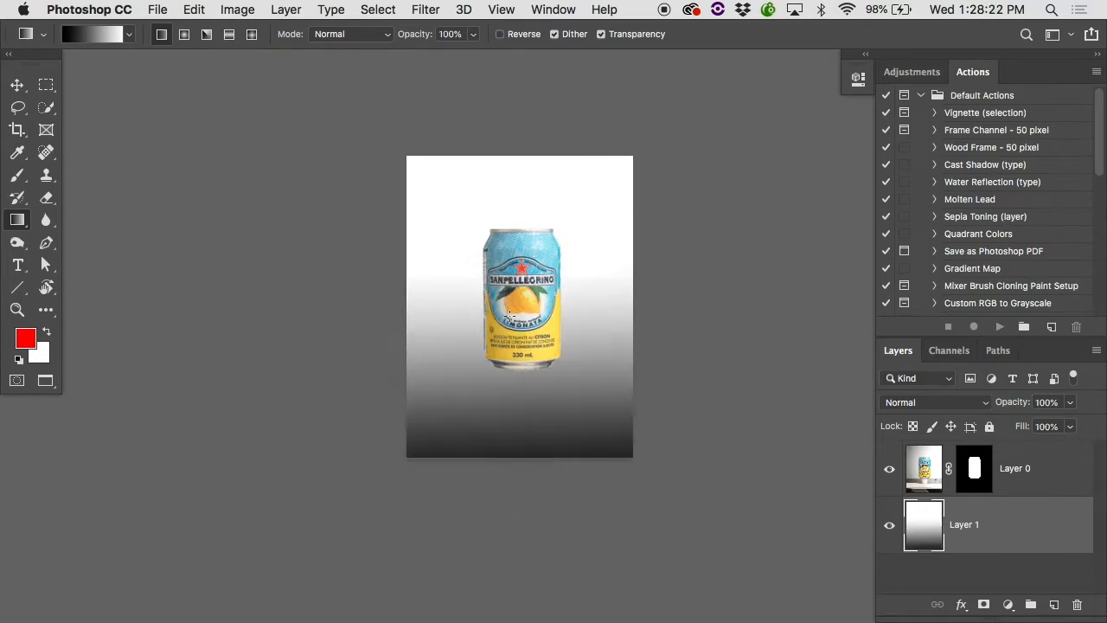
drag(520, 536, 510, 245)
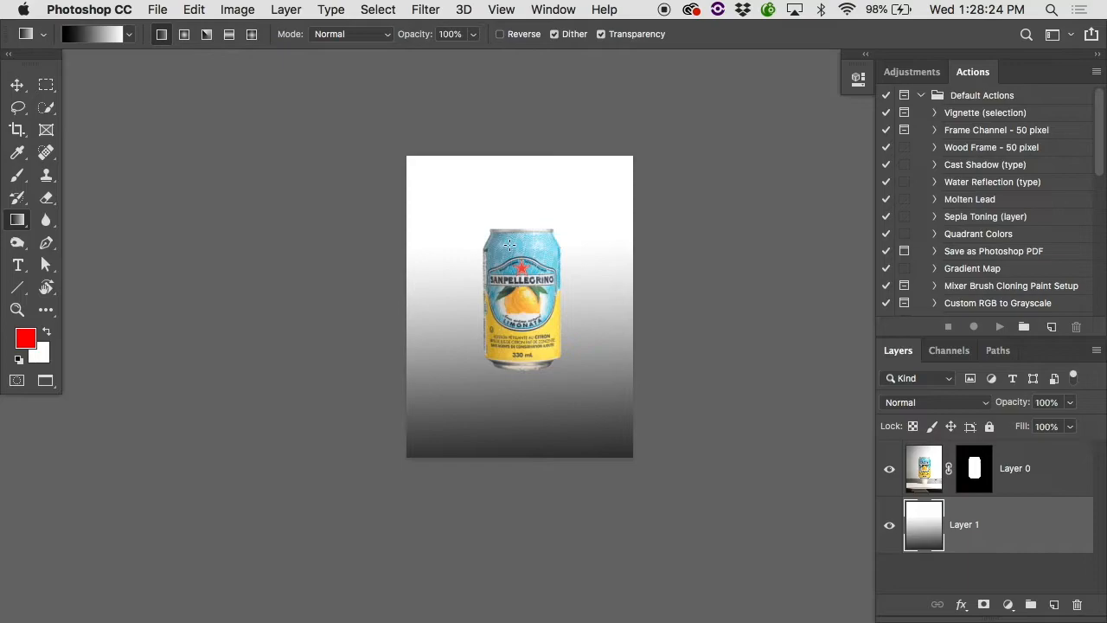
scroll(571, 310, right, 2)
scroll(570, 310, up, 3)
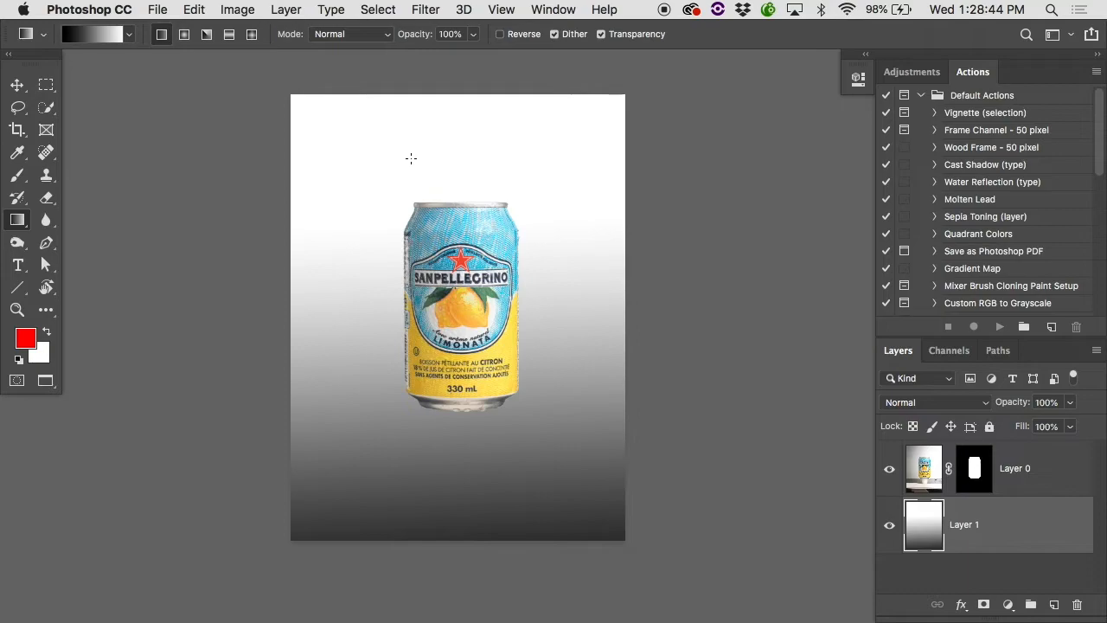
- Add a new layer between the can and the gradient background and name it Vignette
click(1053, 604)
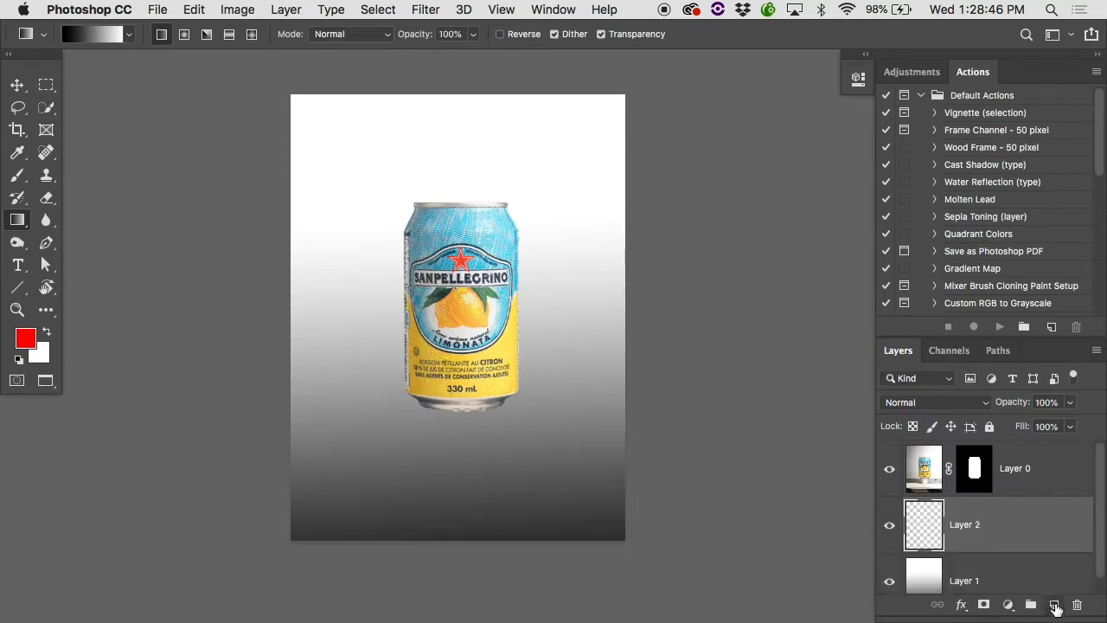
double_click(967, 525)
text(Vignette)
key(Return)
- Set up a soft round brush at 1300 px with its hardness reduced to the minimum
key(b)
key(bracketright)
key(bracketright)
key(bracketright)
key(bracketright)
key(bracketright)
key(bracketright)
key(bracketright)
key(bracketright)
key(bracketright)
key(bracketright)
key(bracketright)
key(bracketright)
right_click(305, 165)
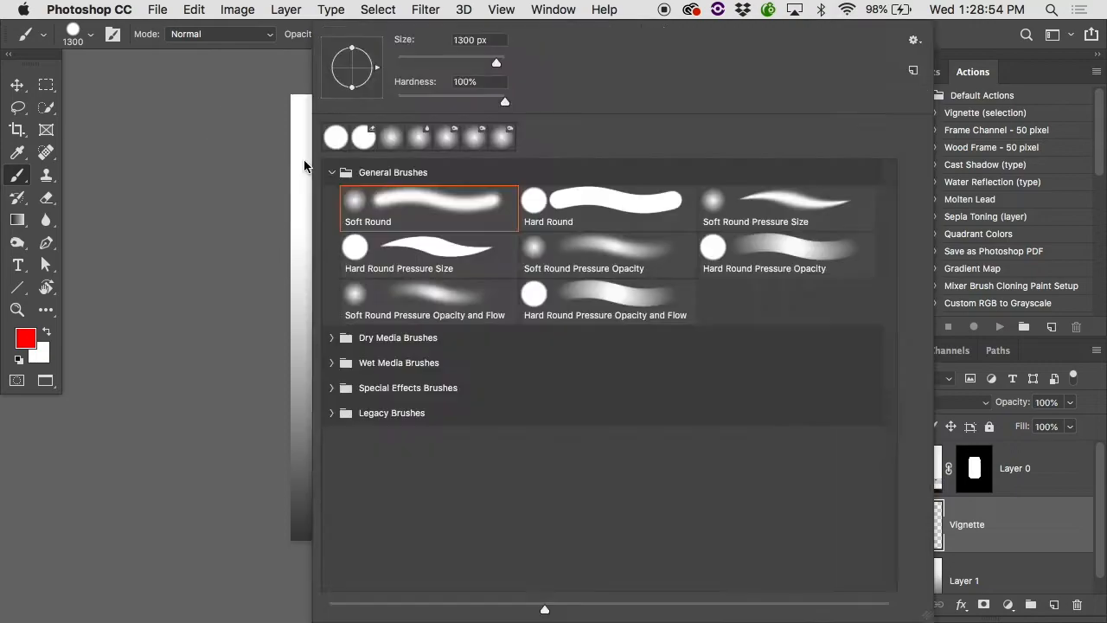
drag(416, 102, 250, 96)
key(Return)
- Paint a black vignette around the image's upper edges at 20% opacity with airbrush build-up, and undo the last stroke
key(d)
key(2)
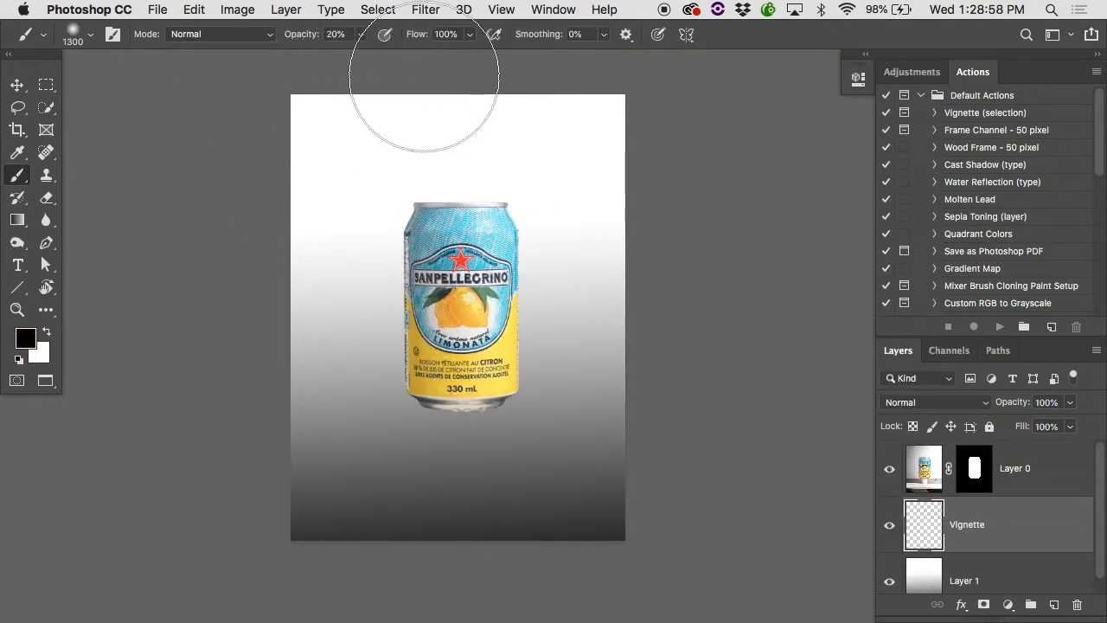
click(494, 33)
mouse_move(470, 49)
mouse_down()
mouse_move(312, 71)
mouse_move(176, 221)
mouse_move(156, 329)
mouse_move(282, 135)
mouse_move(209, 185)
mouse_move(111, 542)
mouse_move(162, 229)
mouse_move(234, 96)
mouse_move(206, 464)
mouse_move(265, 66)
mouse_move(436, 36)
mouse_move(630, 70)
mouse_move(759, 413)
mouse_move(677, 155)
mouse_move(667, 43)
mouse_move(778, 589)
mouse_move(614, 104)
mouse_move(497, 1)
mouse_move(671, 164)
mouse_move(327, 14)
mouse_move(216, 18)
mouse_move(188, 124)
mouse_move(334, 92)
mouse_move(101, 534)
mouse_up()
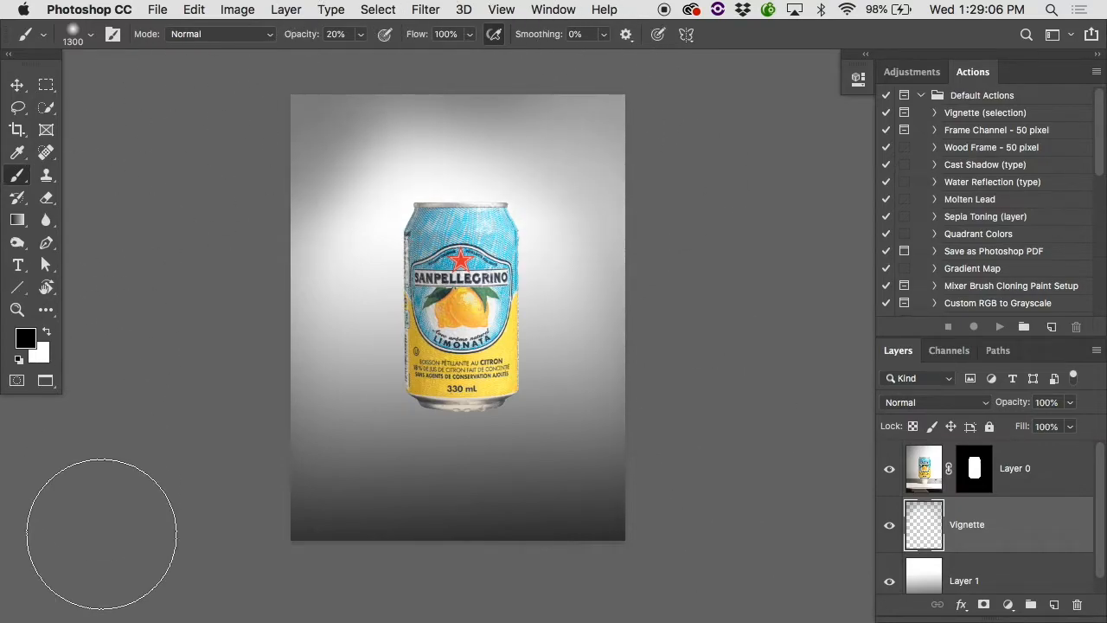
key(super+z)
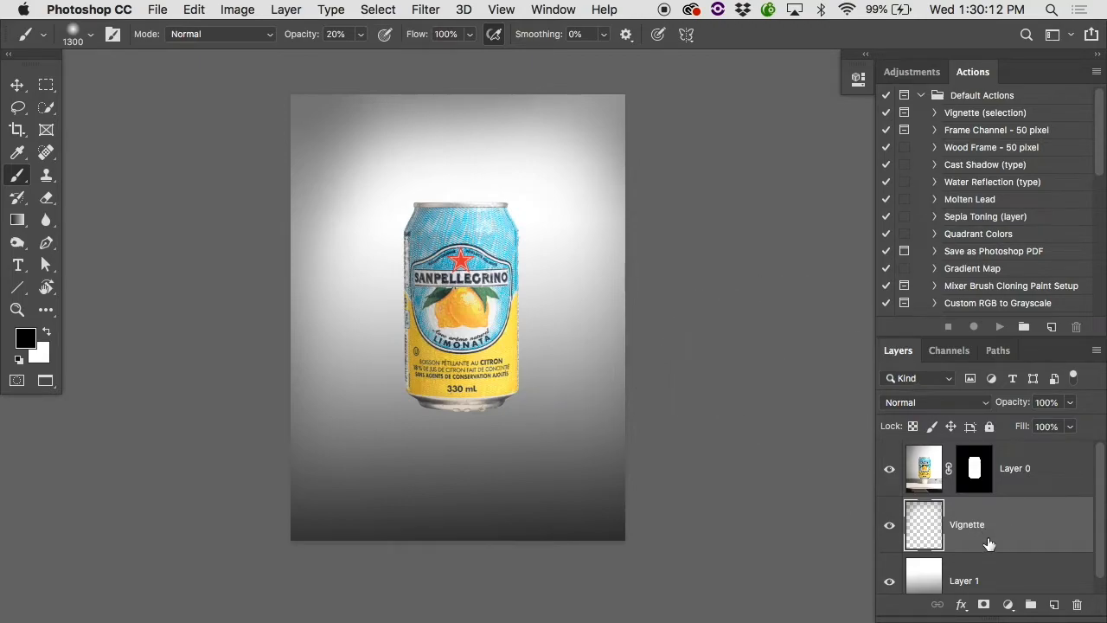
- Add a new layer above Vignette and name it Ambient Shadow
click(1054, 605)
double_click(974, 526)
text(Ambient Shadow)
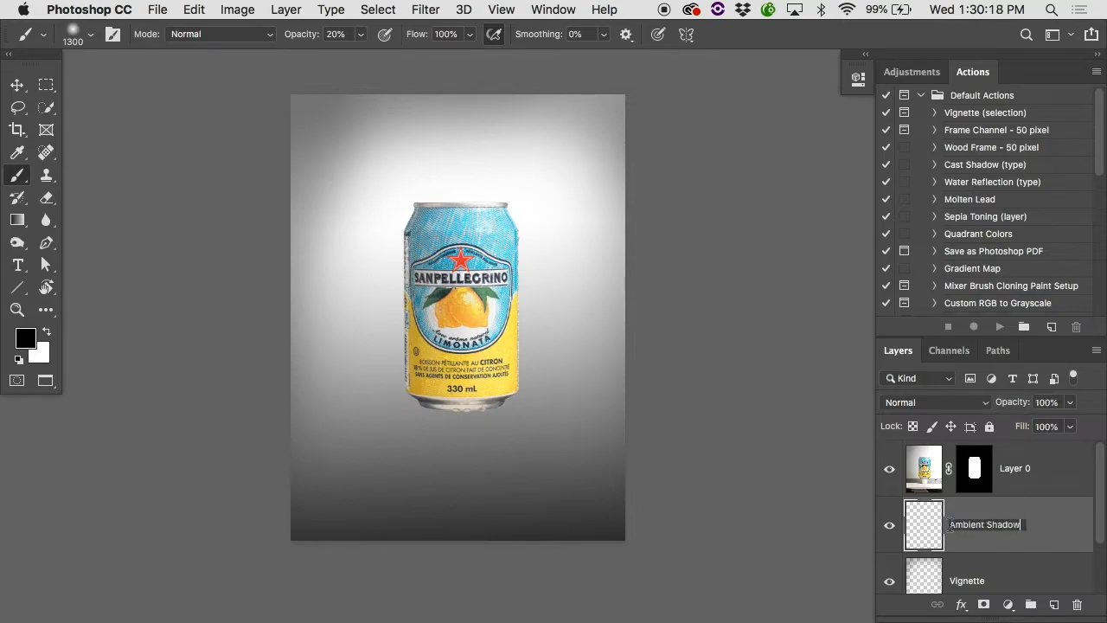
click(926, 538)
- Set the brush to 700 px and 2% opacity with airbrush build-up off for shading the Ambient Shadow layer
key(bracketleft)
key(bracketleft)
key(bracketleft)
key(bracketleft)
key(bracketleft)
key(bracketleft)
key(bracketleft)
key(bracketleft)
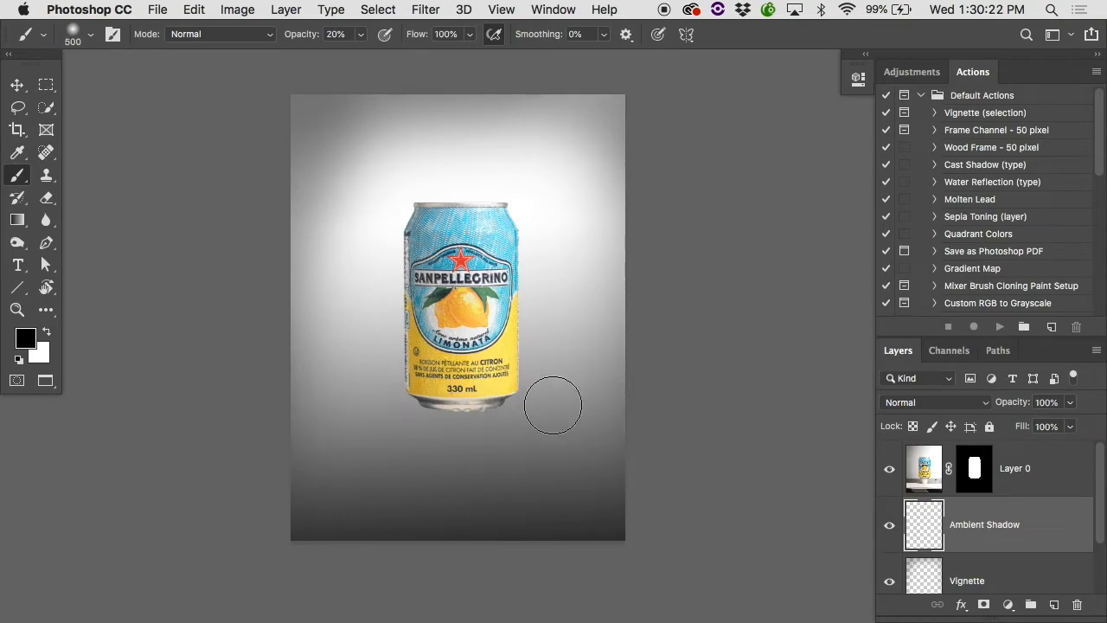
key(shift+0)
key(shift+2)
click(304, 37)
text(2)
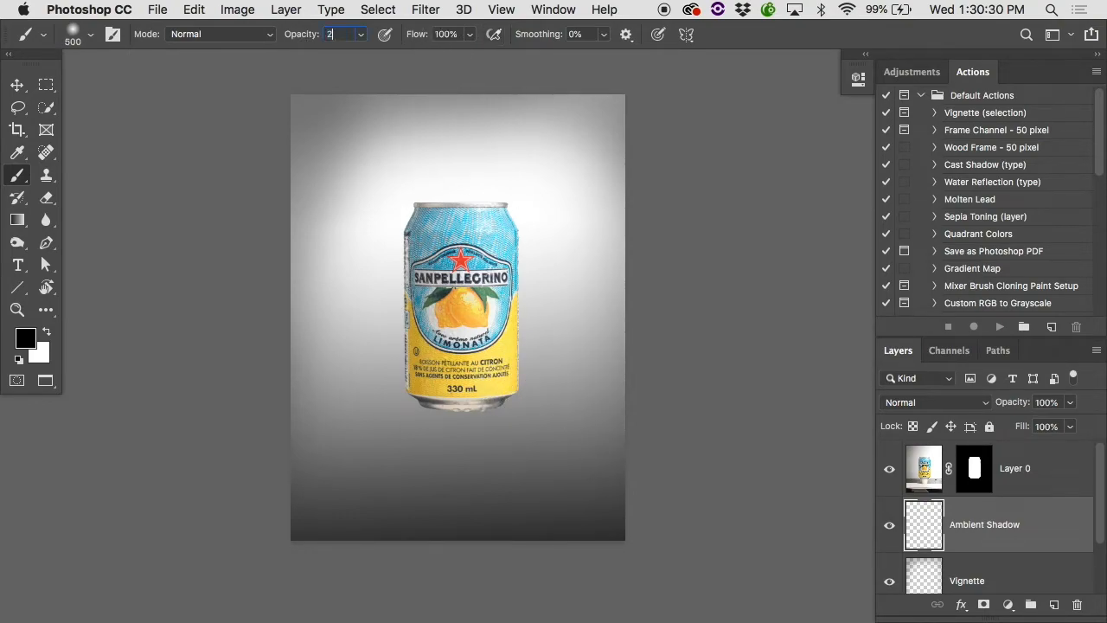
key(Return)
key(4)
key(6)
key(0)
key(2)
key(bracketright)
key(bracketright)
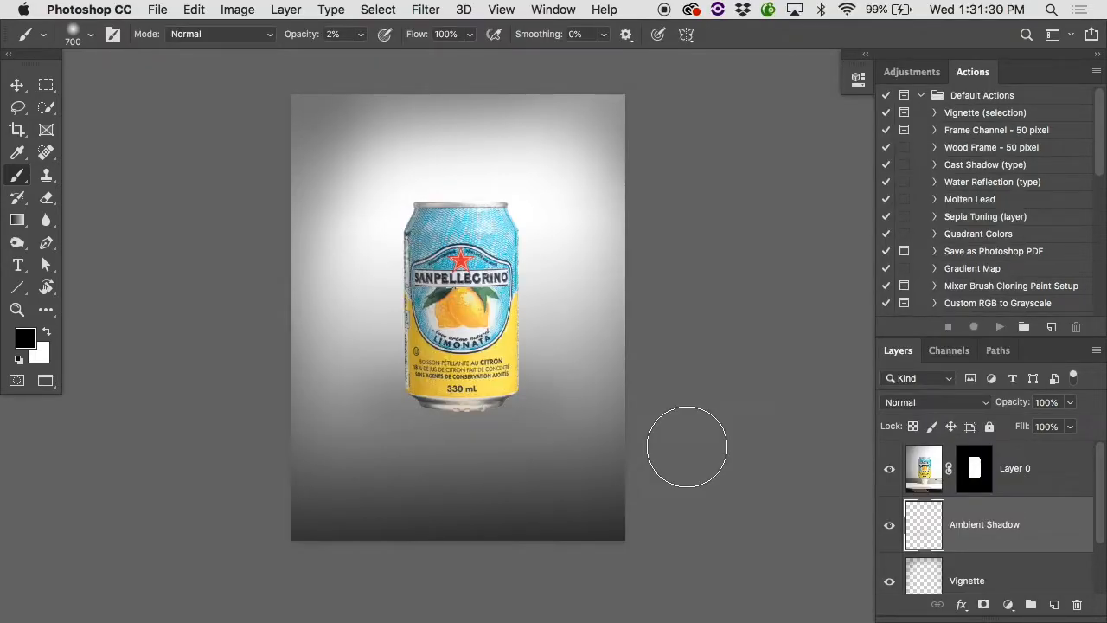
- Reduce the brush to 125 px and add a layer named Contact Shadow directly beneath the can layer
key(bracketleft)
key(bracketleft)
key(bracketleft)
key(bracketleft)
key(bracketleft)
key(bracketleft)
key(bracketleft)
key(bracketleft)
key(bracketleft)
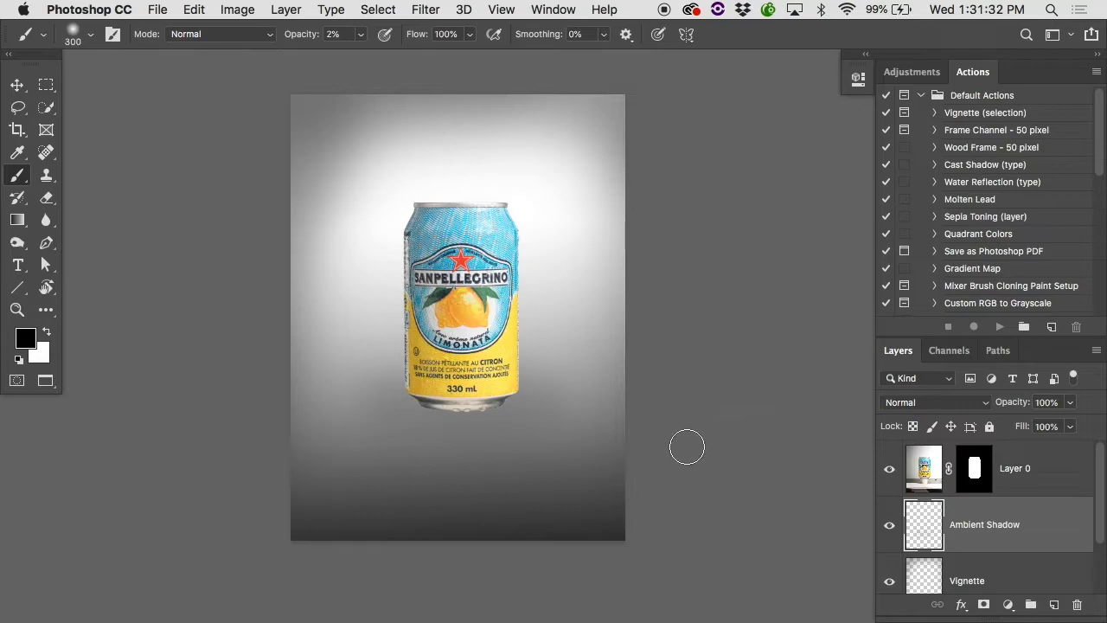
click(1053, 604)
double_click(968, 524)
text(Contact Shadow)
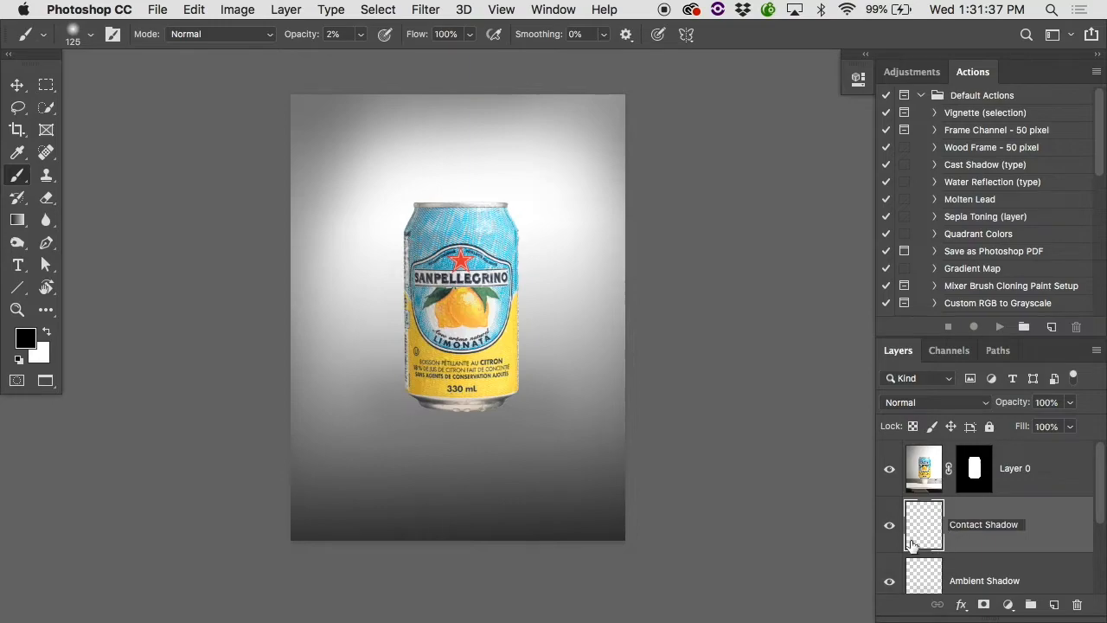
key(Return)
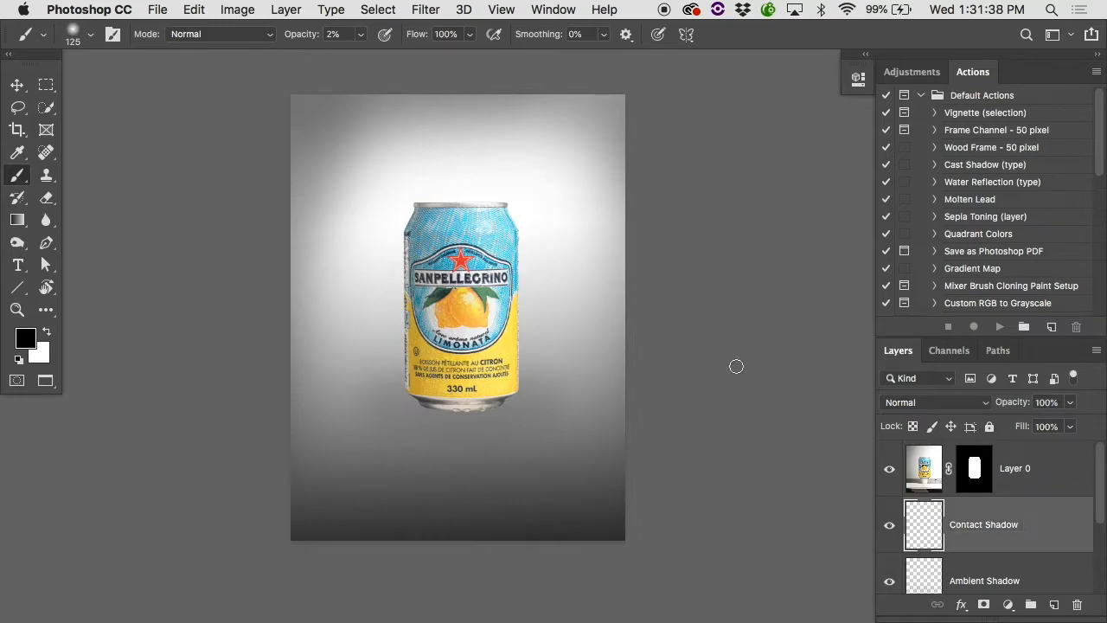
- Paint a black contact shadow at 10% opacity along the can's bottom edge
scroll(538, 308, up, 1)
key(1)
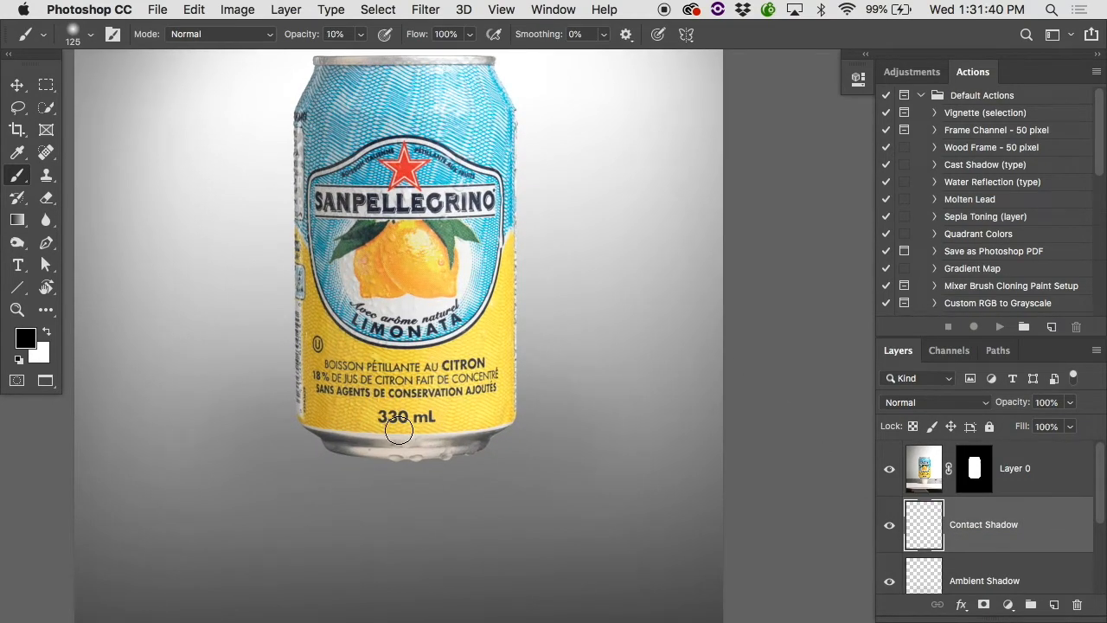
mouse_move(328, 442)
mouse_down()
mouse_move(433, 452)
mouse_move(488, 439)
mouse_move(332, 445)
mouse_up()
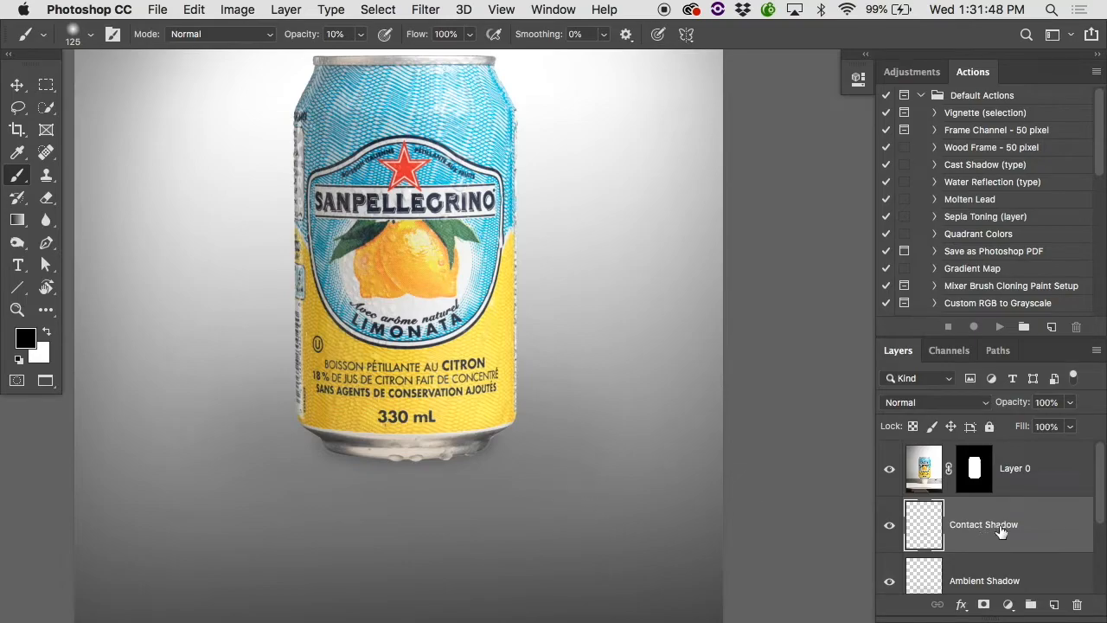
- Move the Contact Shadow layer above the can layer and darken the can's bottom rim with an 80 px brush at 5% opacity
drag(1001, 529, 993, 456)
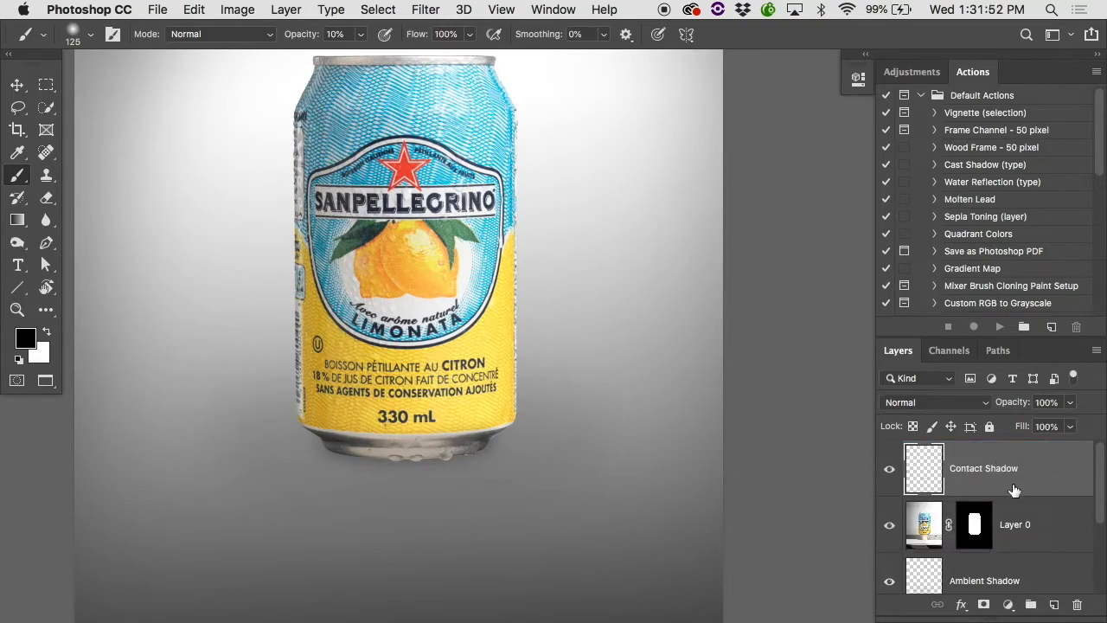
key(bracketleft)
key(bracketleft)
key(bracketleft)
key(0)
key(5)
mouse_move(374, 455)
mouse_down()
mouse_move(478, 450)
mouse_move(363, 456)
mouse_up()
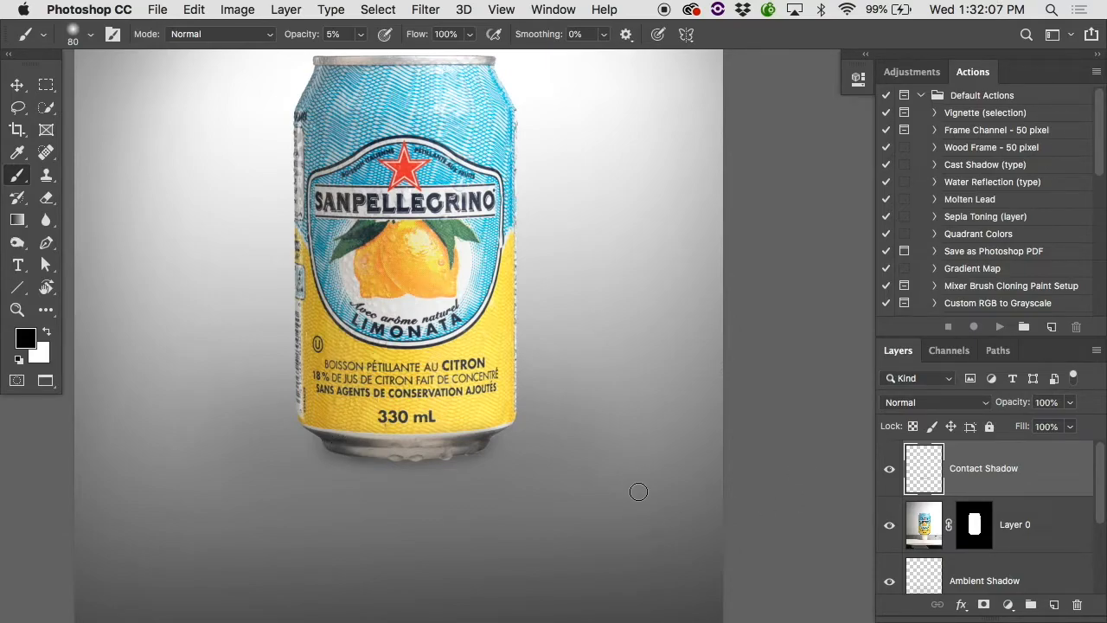
- Fit the image in view and compare the can with the Contact Shadow and Ambient Shadow layers hidden and shown
key(super+0)
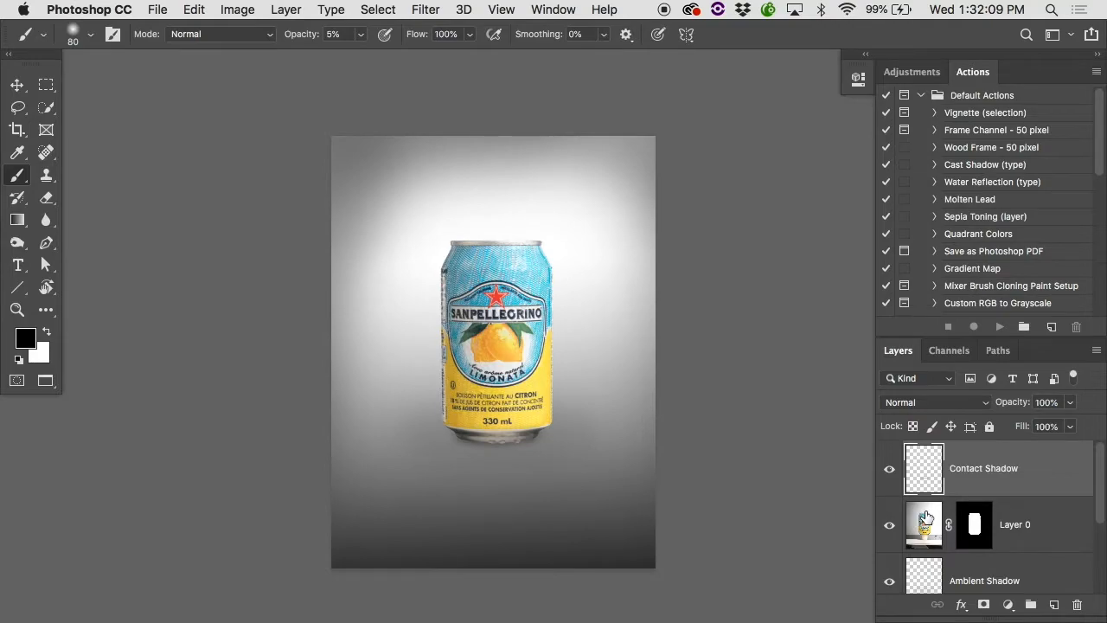
click(889, 467)
click(891, 578)
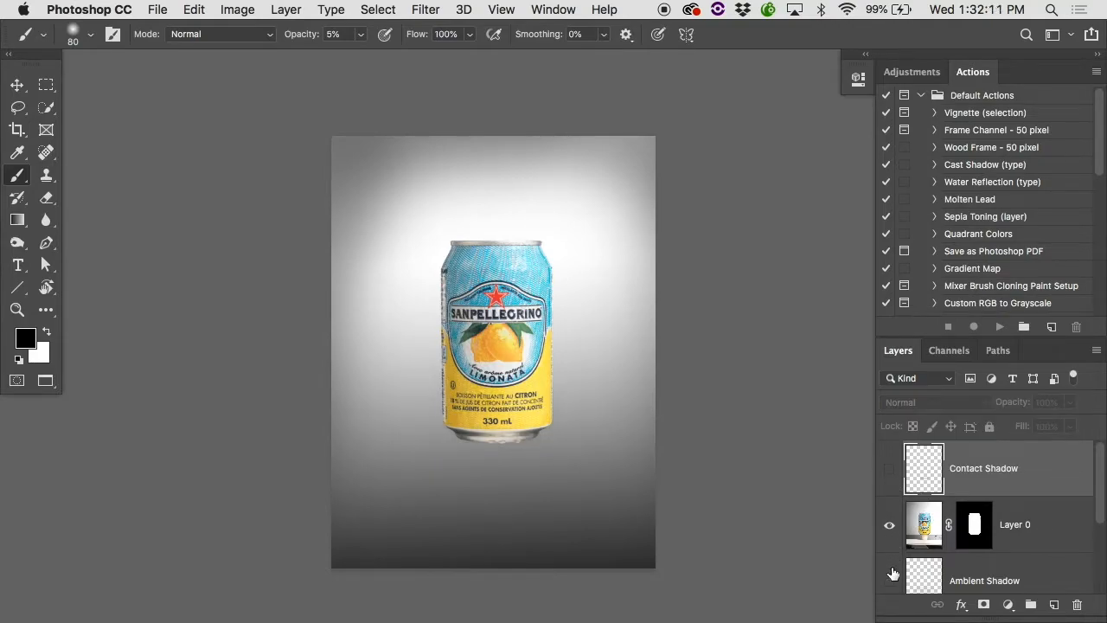
click(894, 572)
click(890, 471)
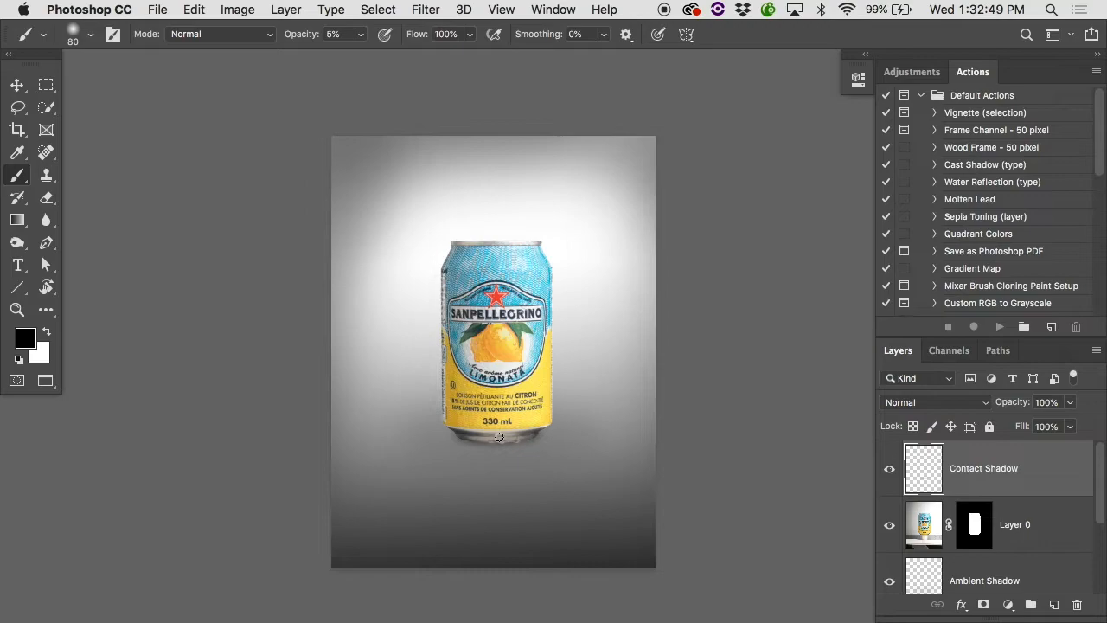
- Duplicate the can layer, Layer 0, together with its mask
drag(919, 531, 1052, 603)
- Try rotating the duplicated can 180° and moving it below the original as a reflection, and undo both changes
click(237, 10)
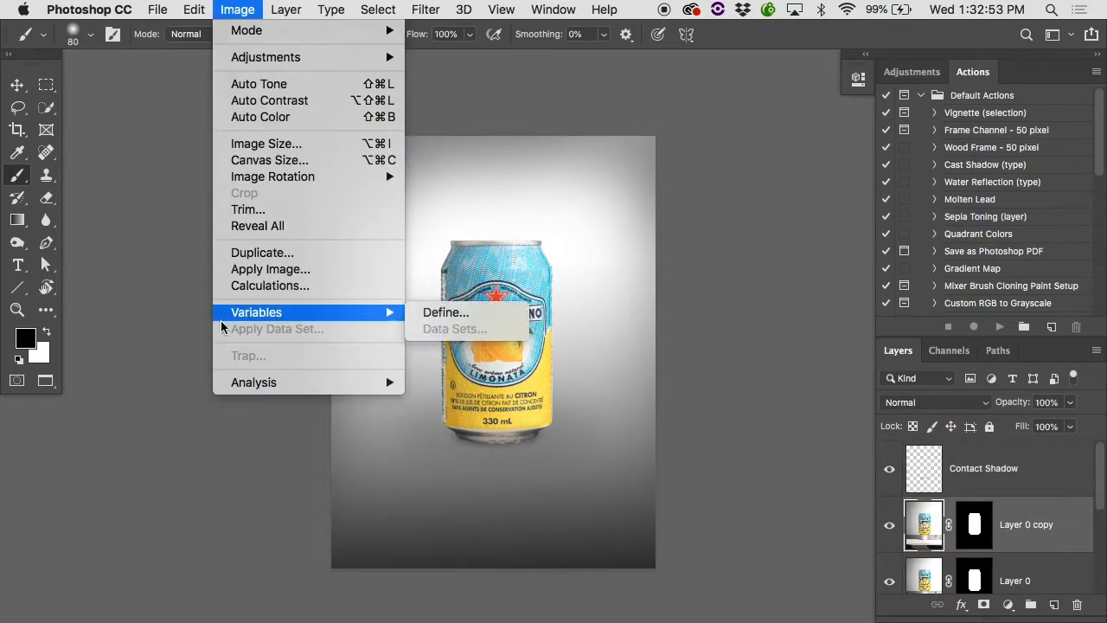
mouse_move(192, 10)
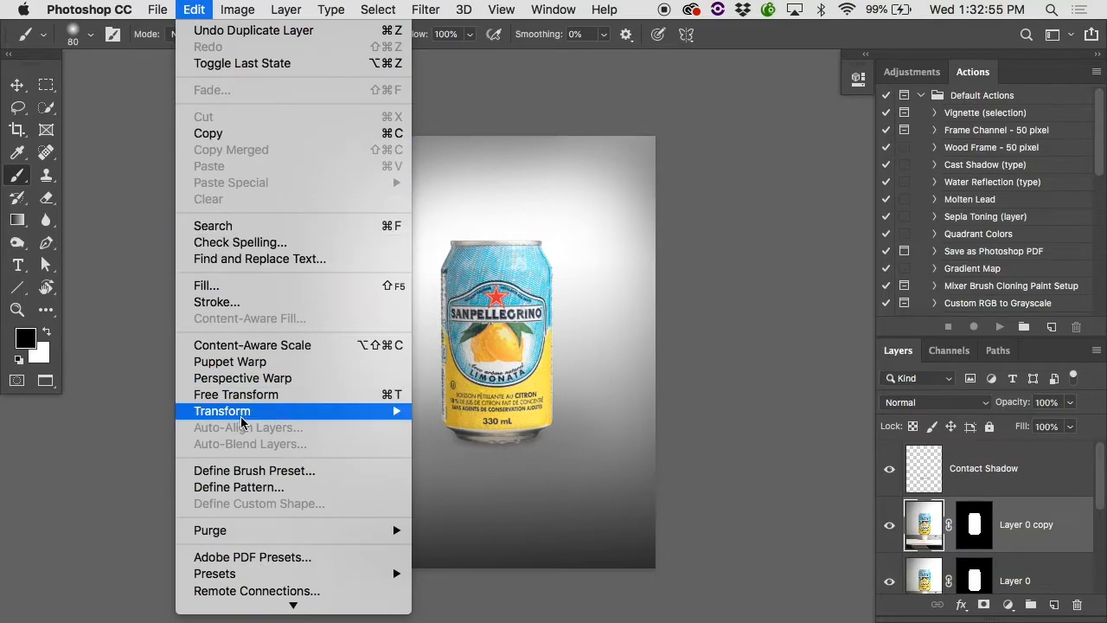
mouse_move(241, 422)
click(467, 524)
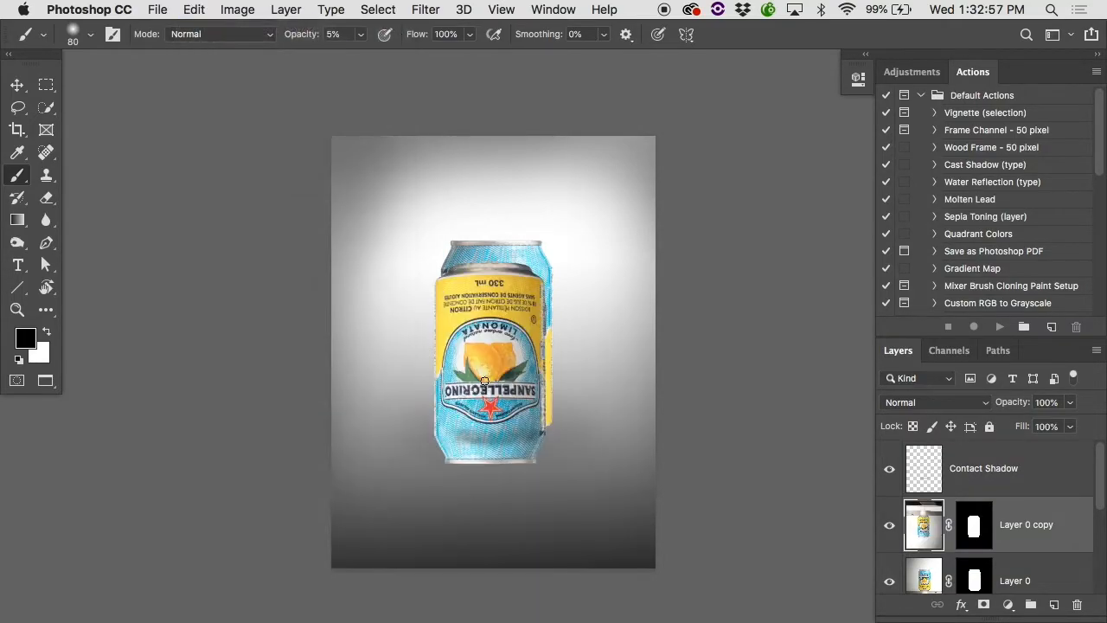
key(v)
drag(474, 310, 485, 517)
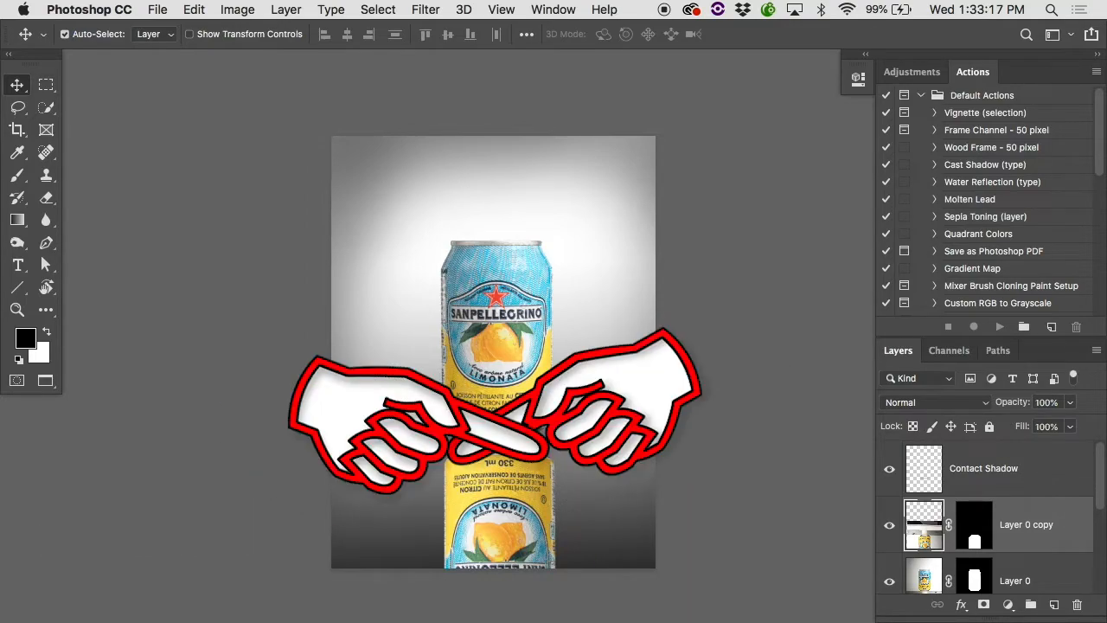
key(super+z)
key(super+z)
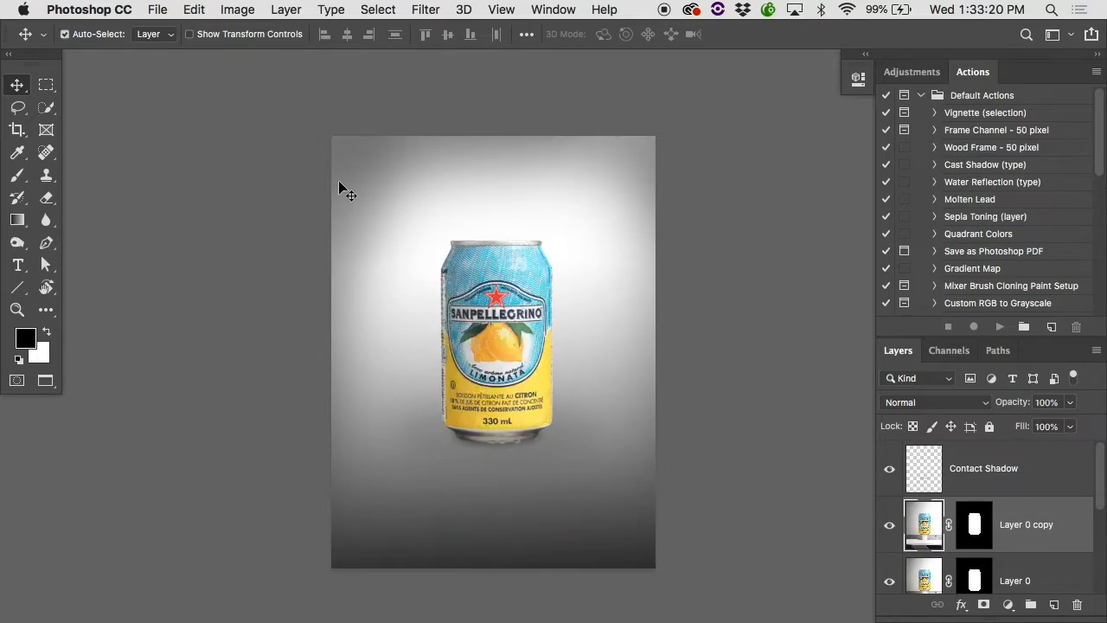
- Flip the duplicated can vertically and move it straight down so its base meets the original can's base
click(194, 9)
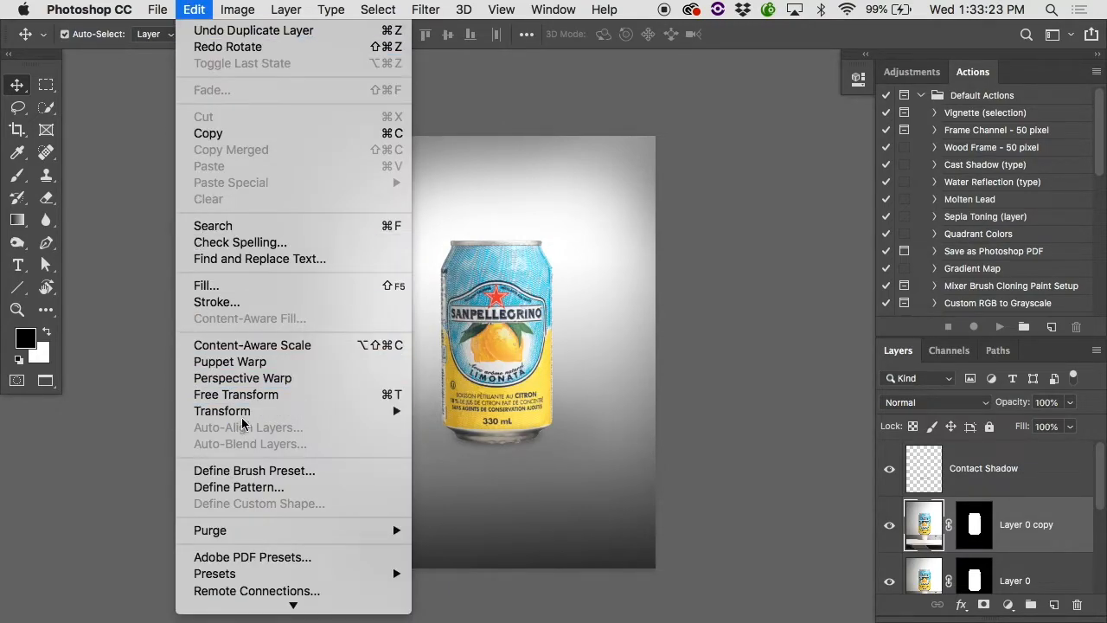
mouse_move(335, 414)
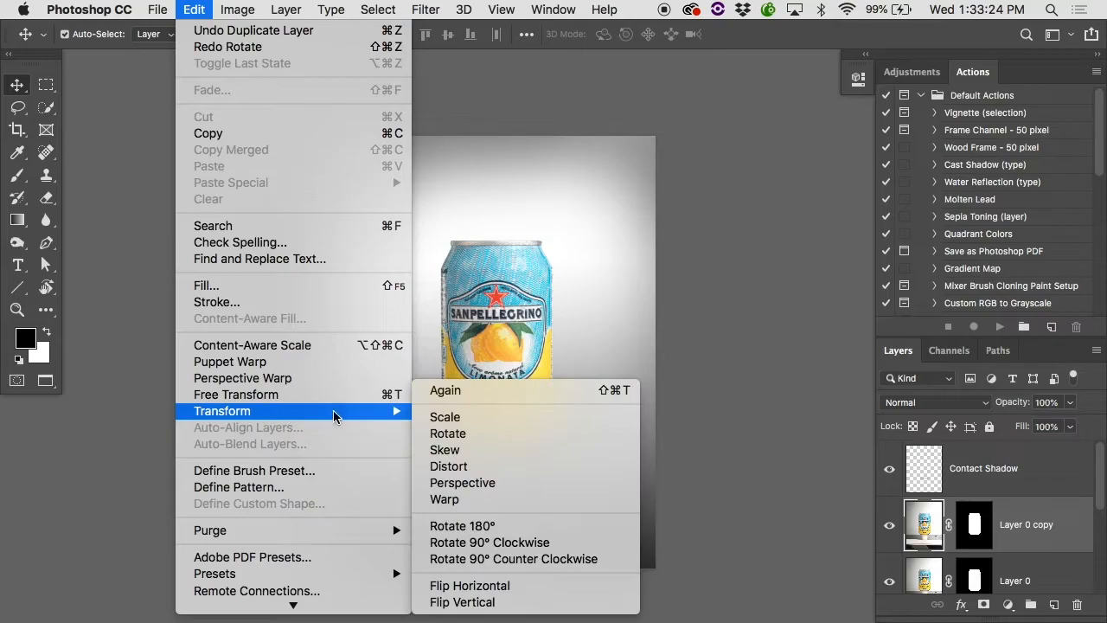
click(500, 606)
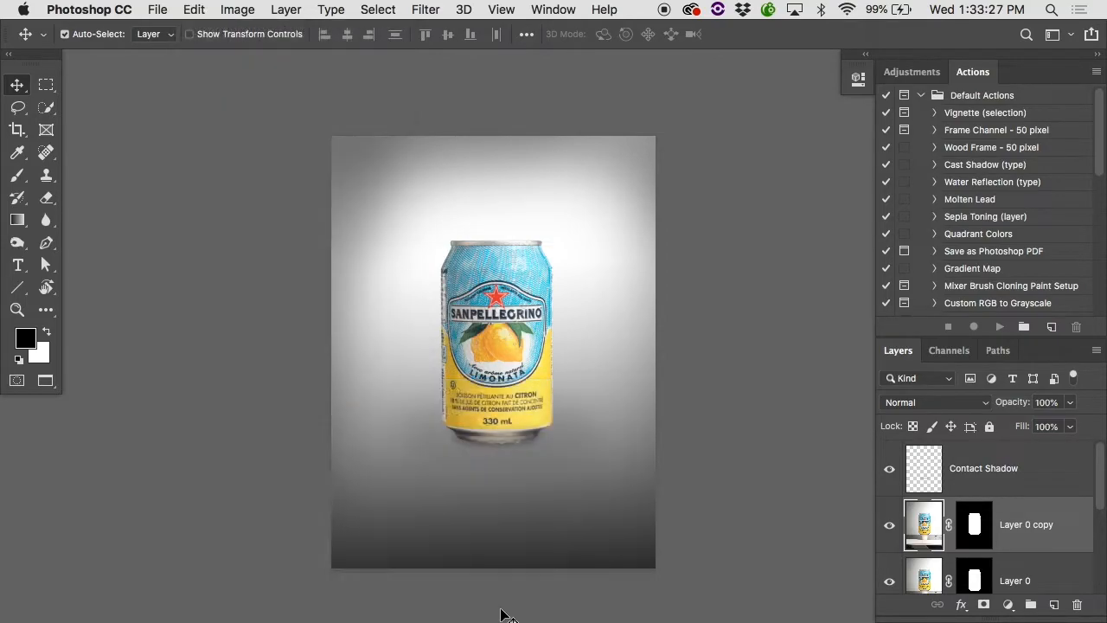
drag(482, 313, 481, 490)
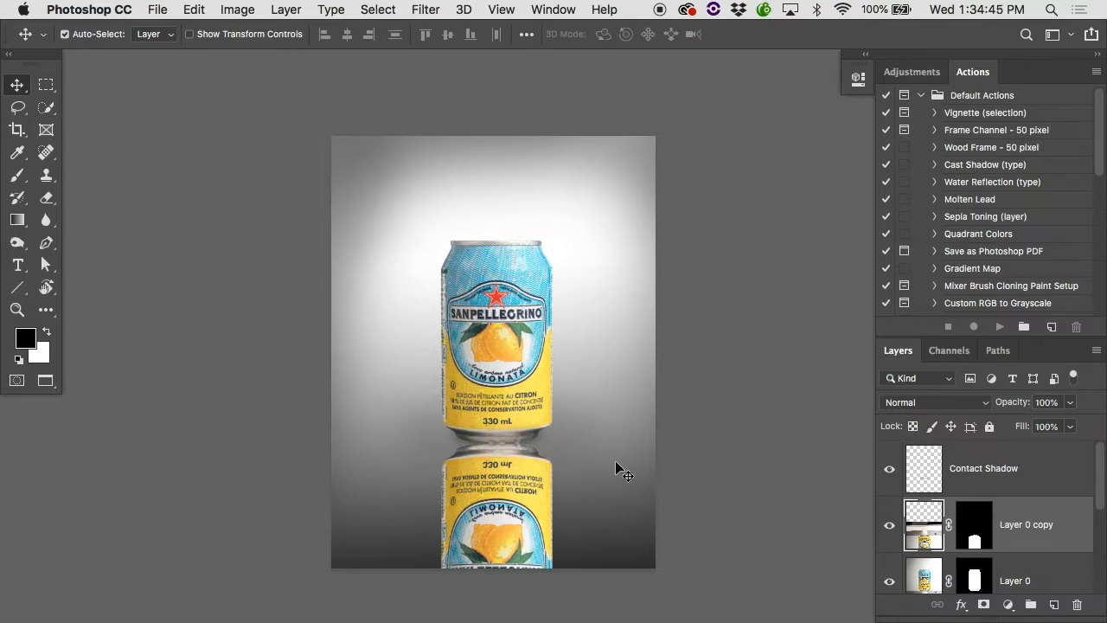
- Open Black on Black1127.NEF from Finder, examine how the lens base meets its reflection in Camera Raw, and cancel the dialog
mouse_move(443, 621)
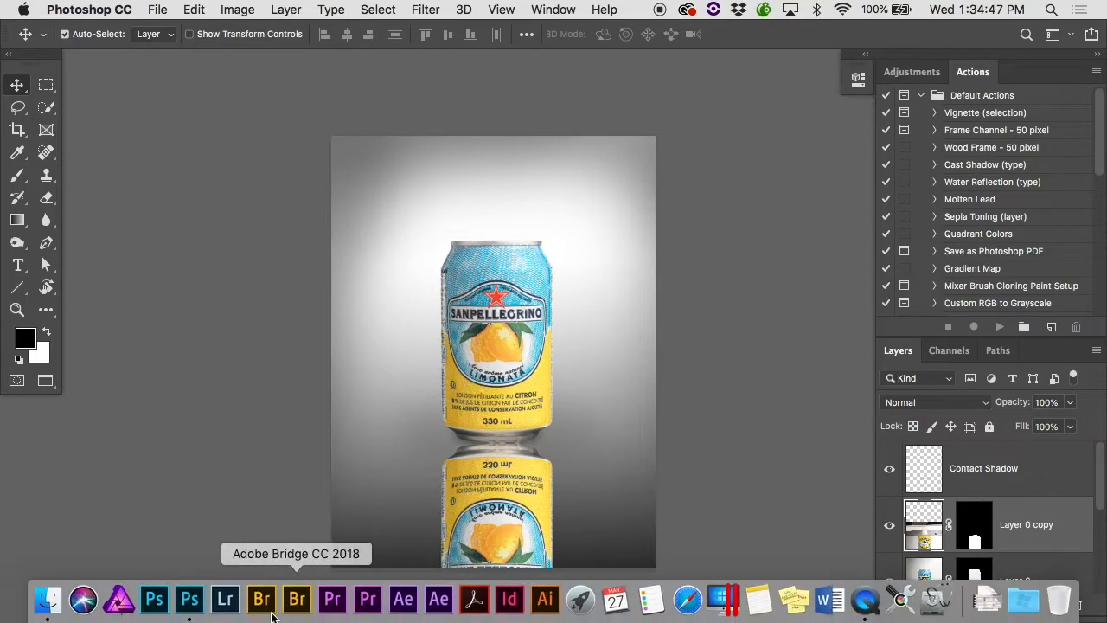
click(61, 601)
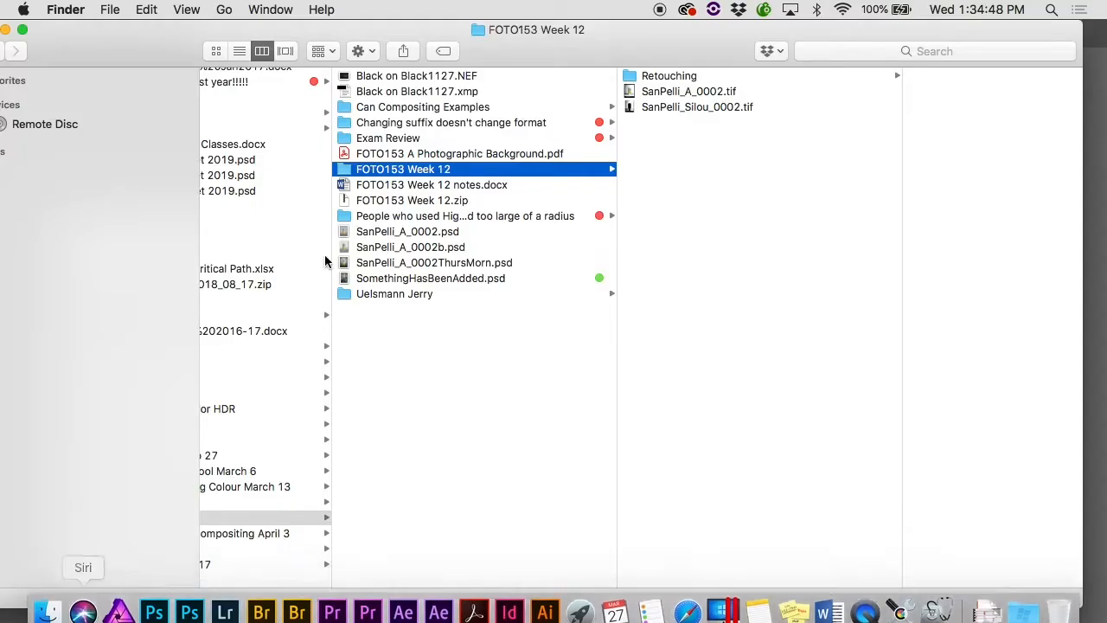
double_click(444, 78)
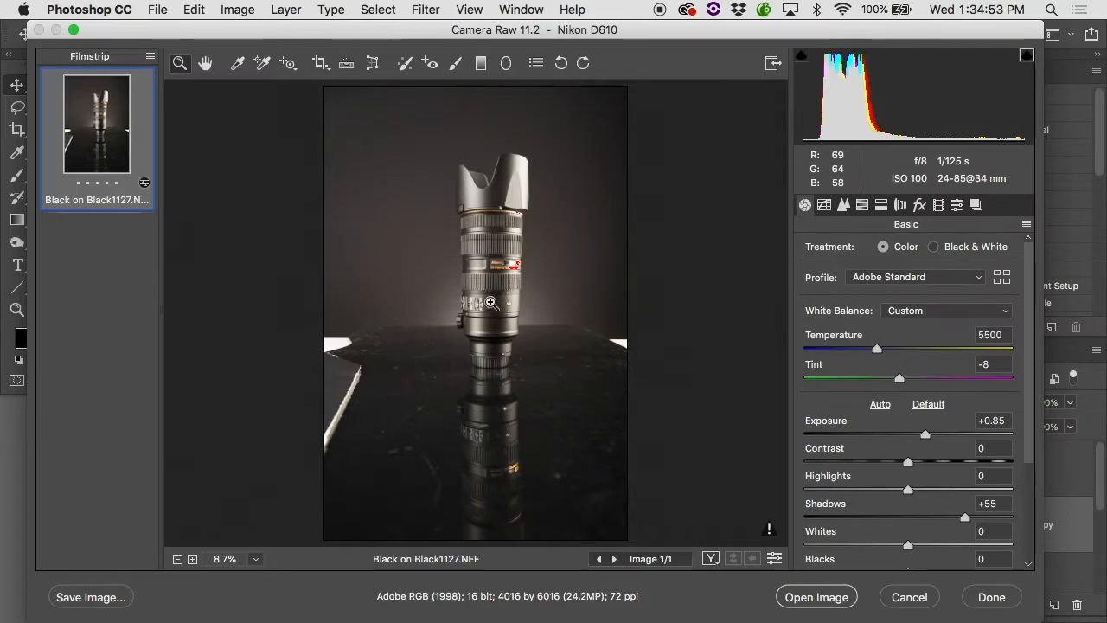
click(555, 338)
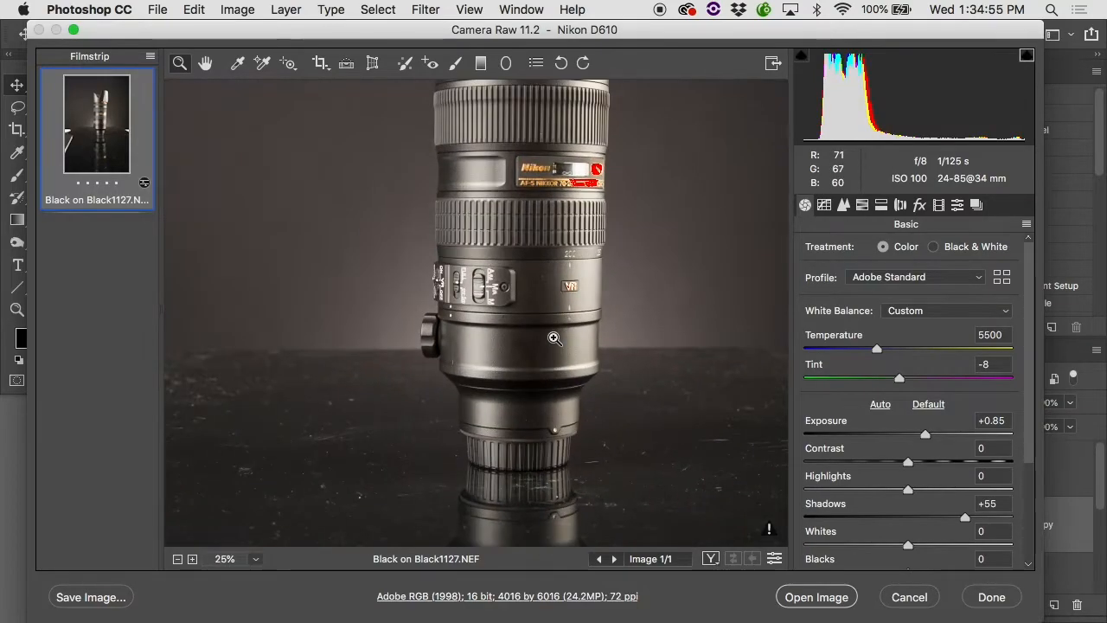
scroll(554, 338, down, 3)
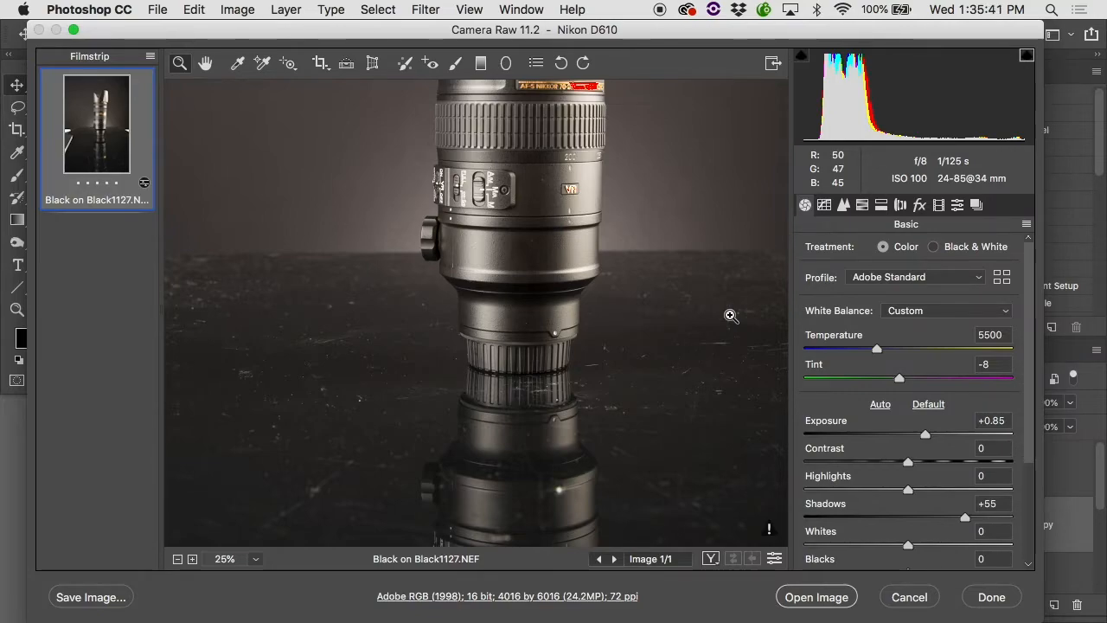
click(909, 596)
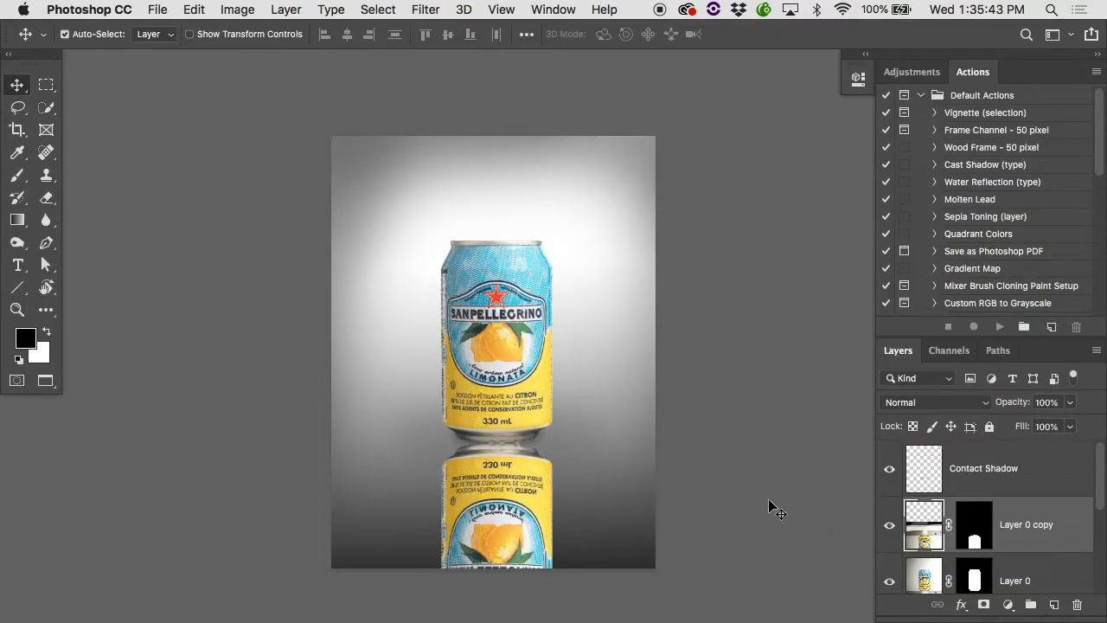
- Nudge the flipped can up slightly toward the original's base and move its layer beneath Layer 0
scroll(498, 443, up, 4)
scroll(498, 446, down, 2)
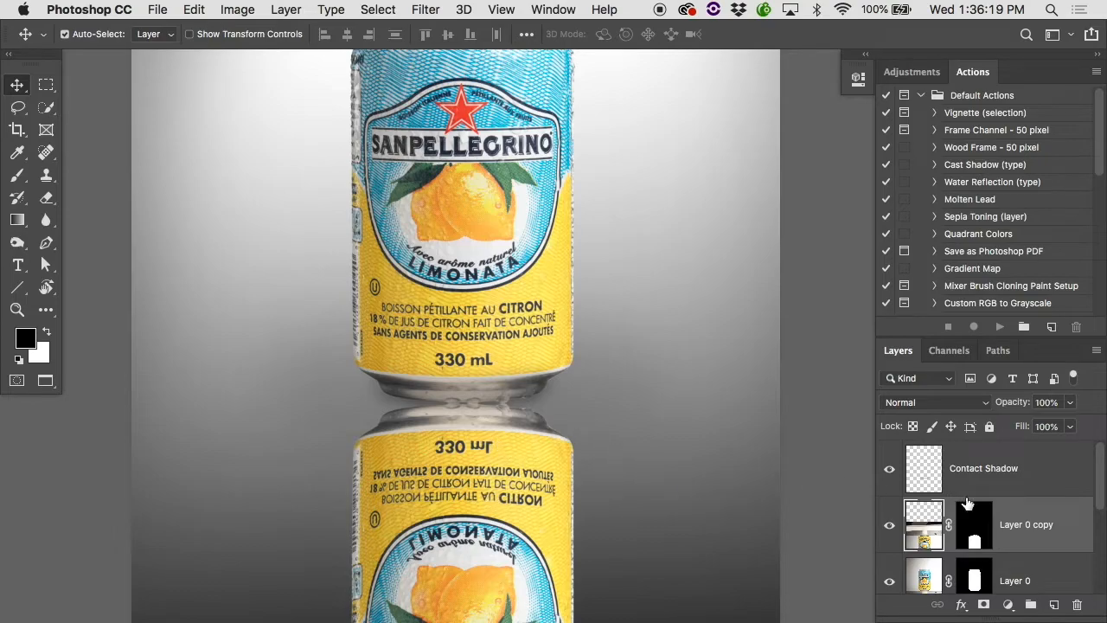
scroll(960, 503, down, 1)
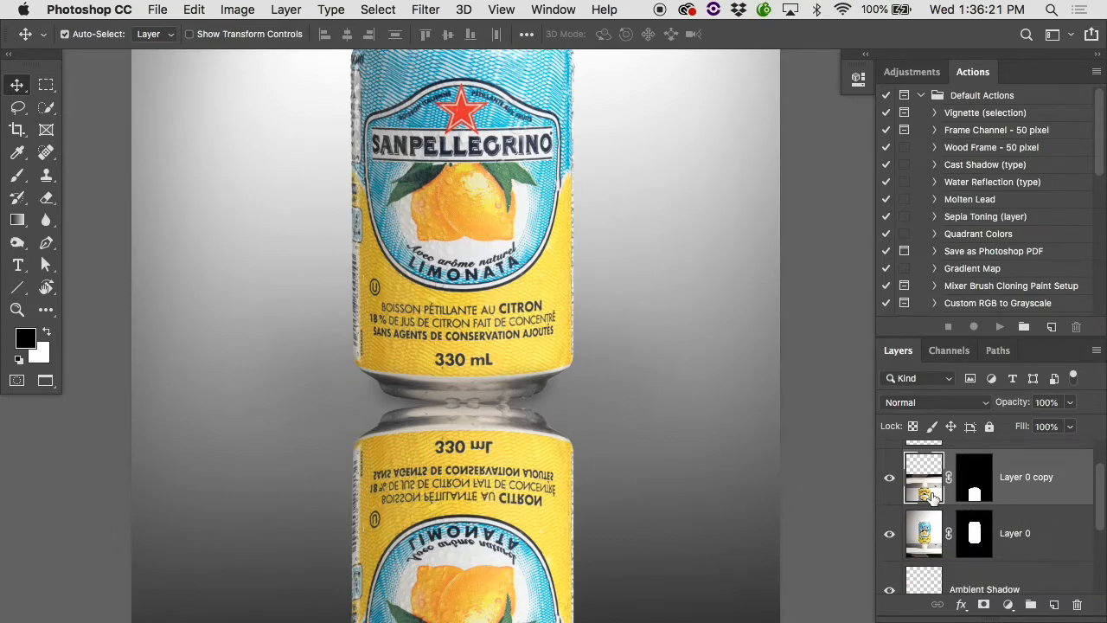
key(Up)
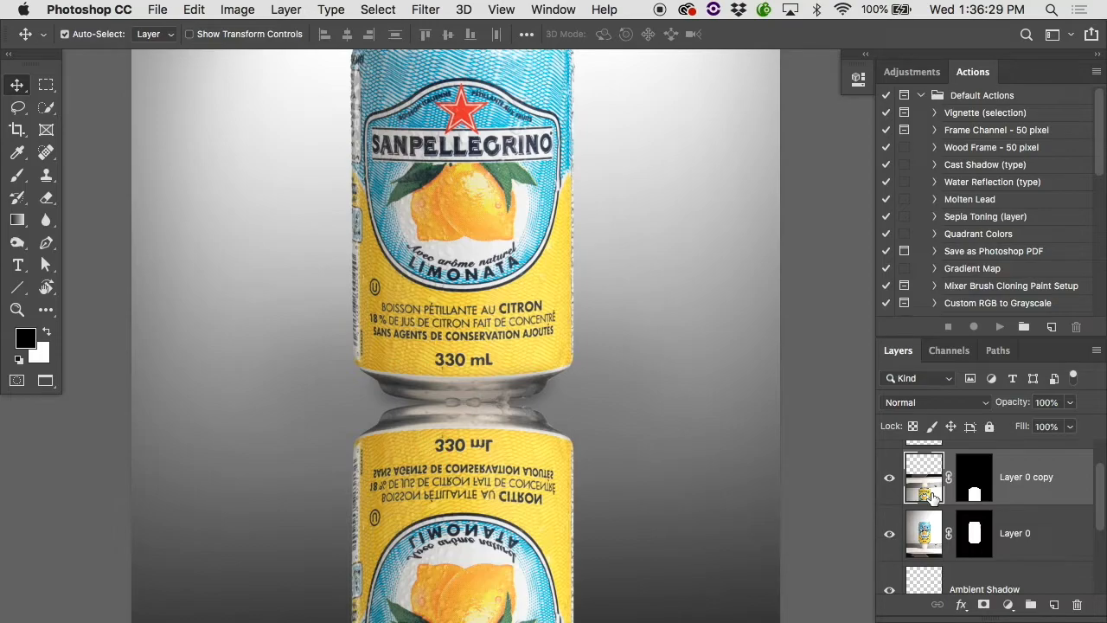
drag(930, 495, 934, 564)
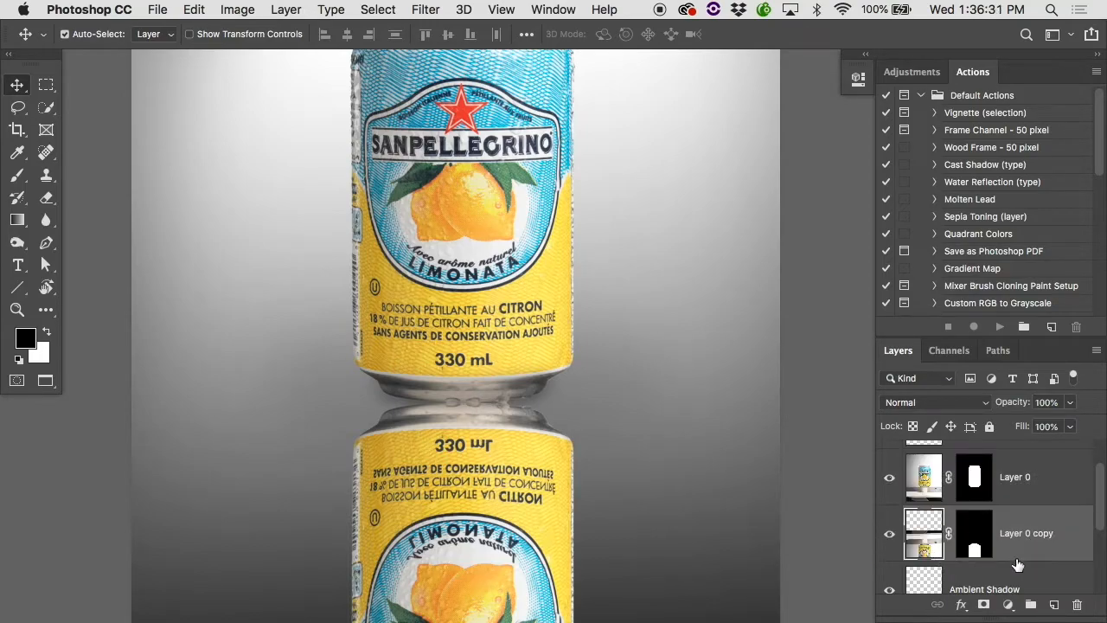
- Rename the flipped copy's layer as Reflection and the original can's layer as Can
double_click(1043, 533)
text(Reflection)
double_click(1017, 481)
text(Can)
key(Return)
- Toggle the Reflection layer's visibility off and on and review the order of the layers beneath it
scroll(1070, 483, down, 2)
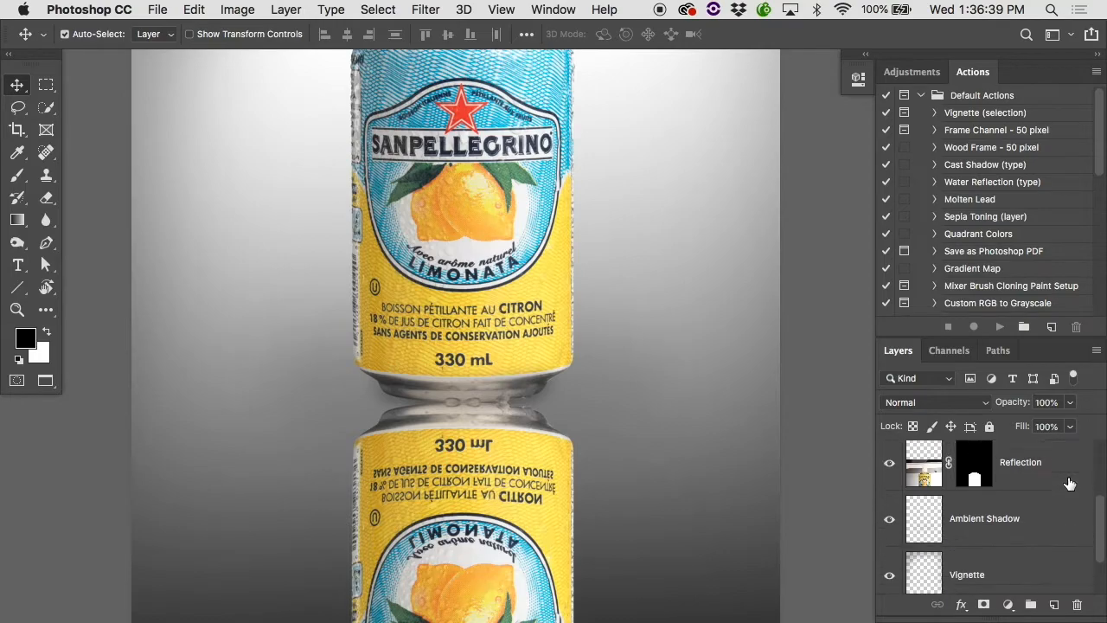
scroll(1070, 484, up, 2)
click(891, 536)
click(891, 536)
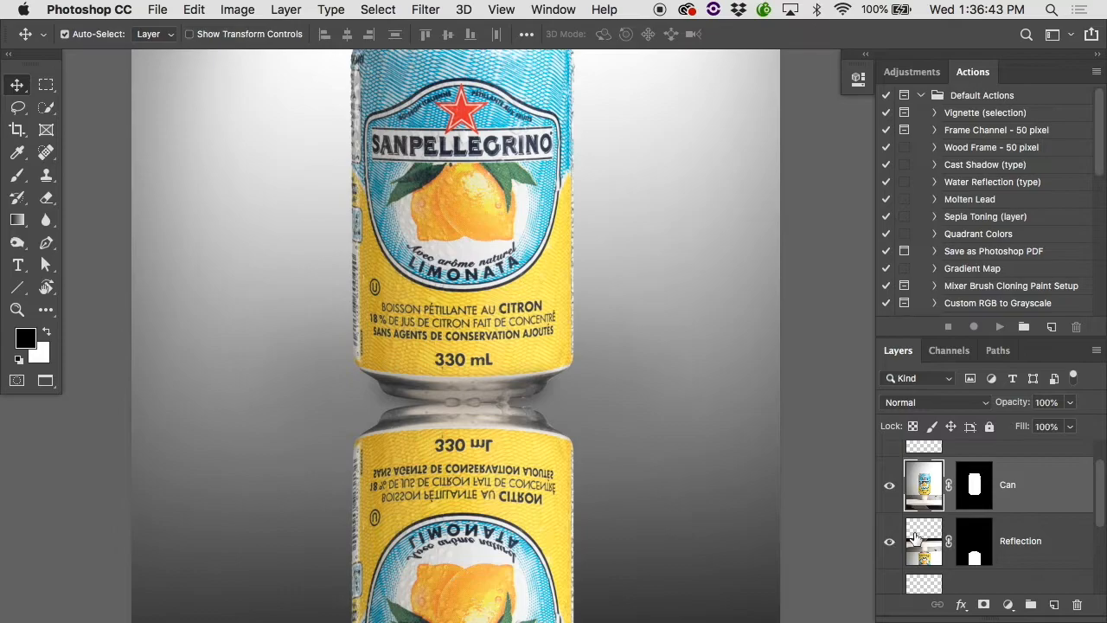
scroll(915, 538, down, 2)
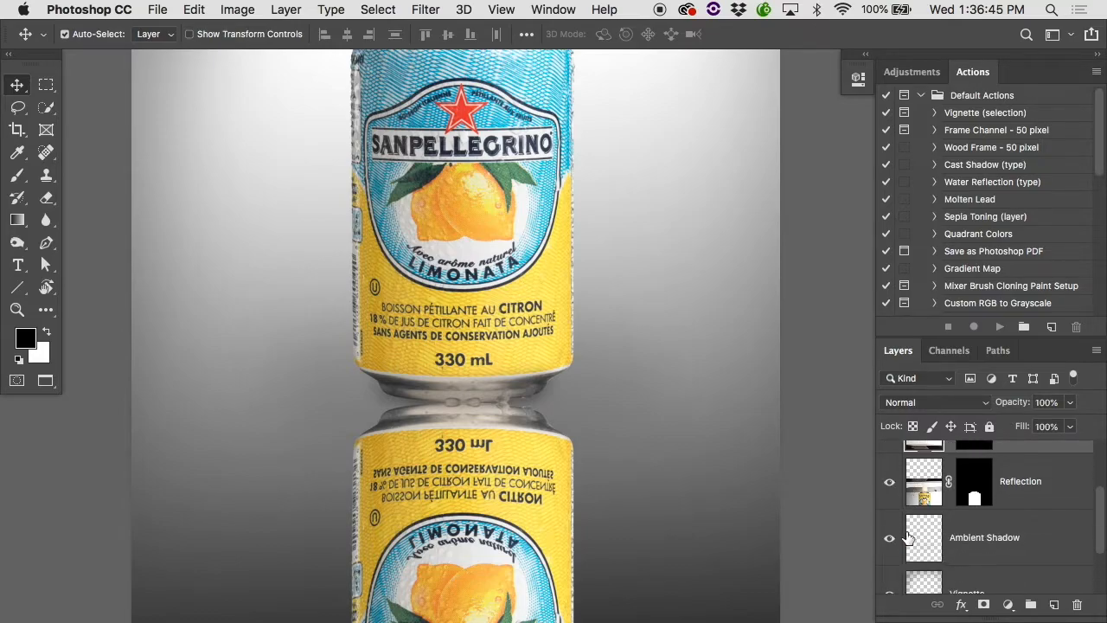
scroll(581, 525, down, 2)
- Make a rectangular marquee selection around the right half of the reflection, from its center line to the canvas bottom
scroll(581, 525, right, 1)
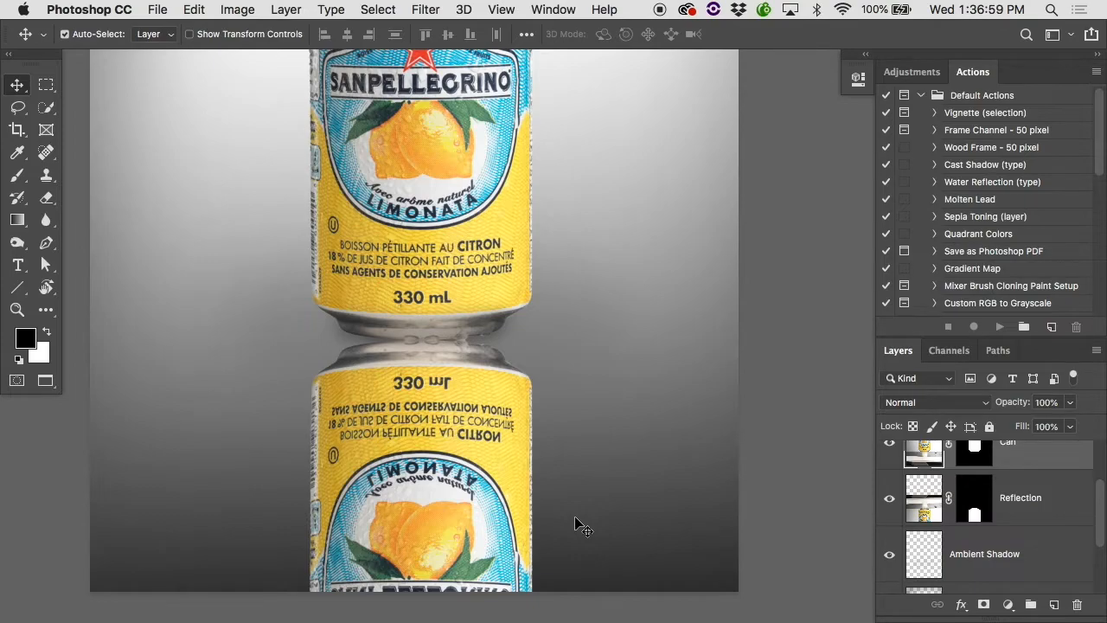
key(m)
drag(577, 274, 435, 596)
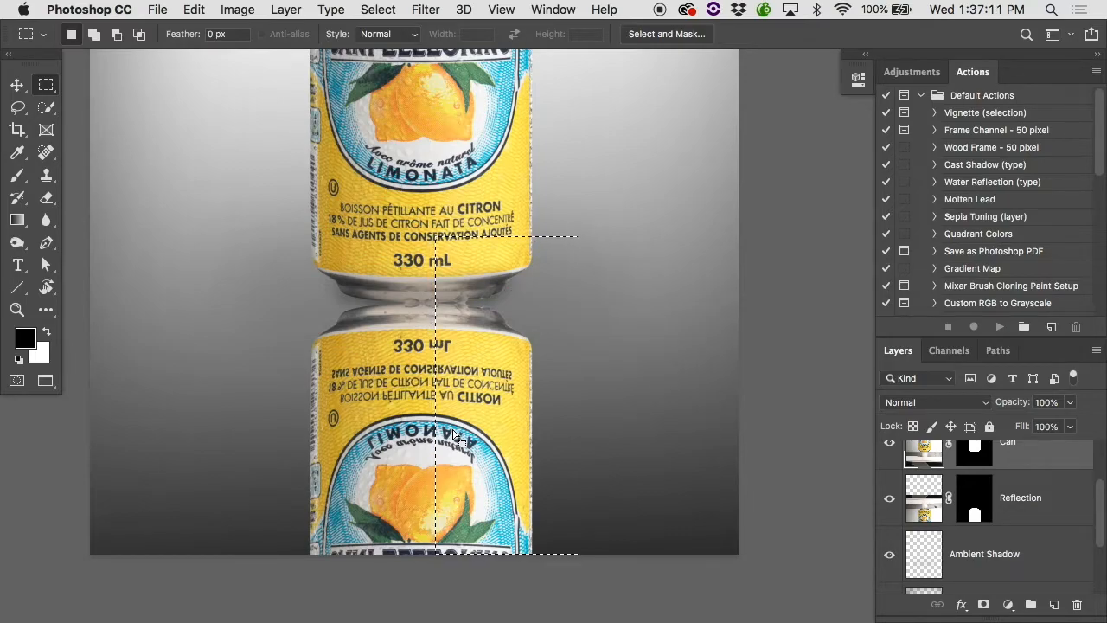
click(194, 9)
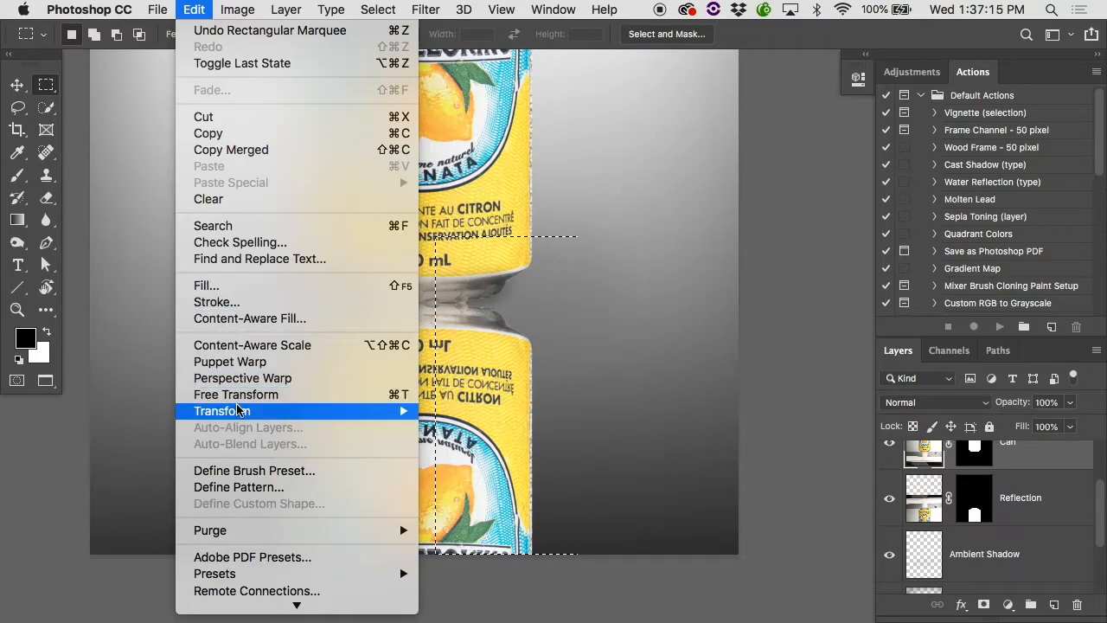
mouse_move(237, 409)
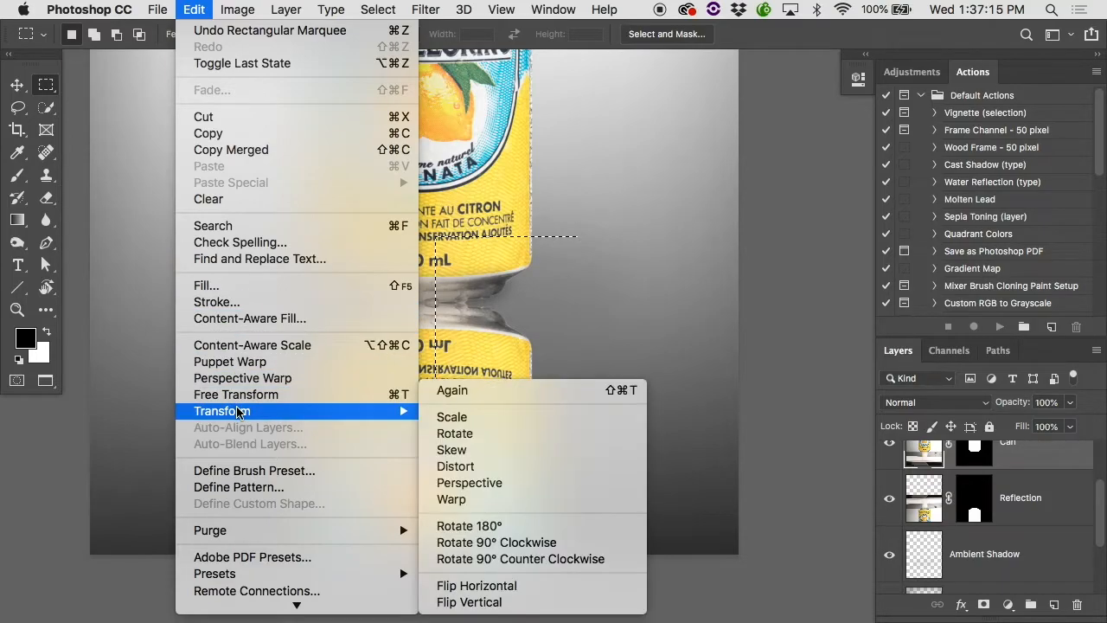
click(464, 457)
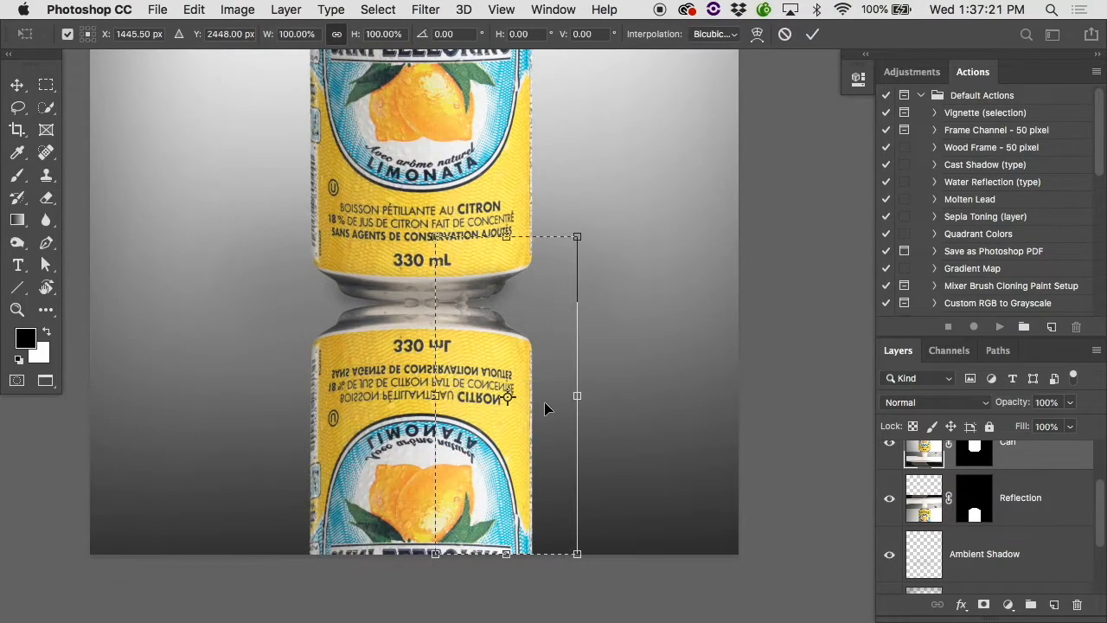
drag(578, 392, 577, 380)
key(Return)
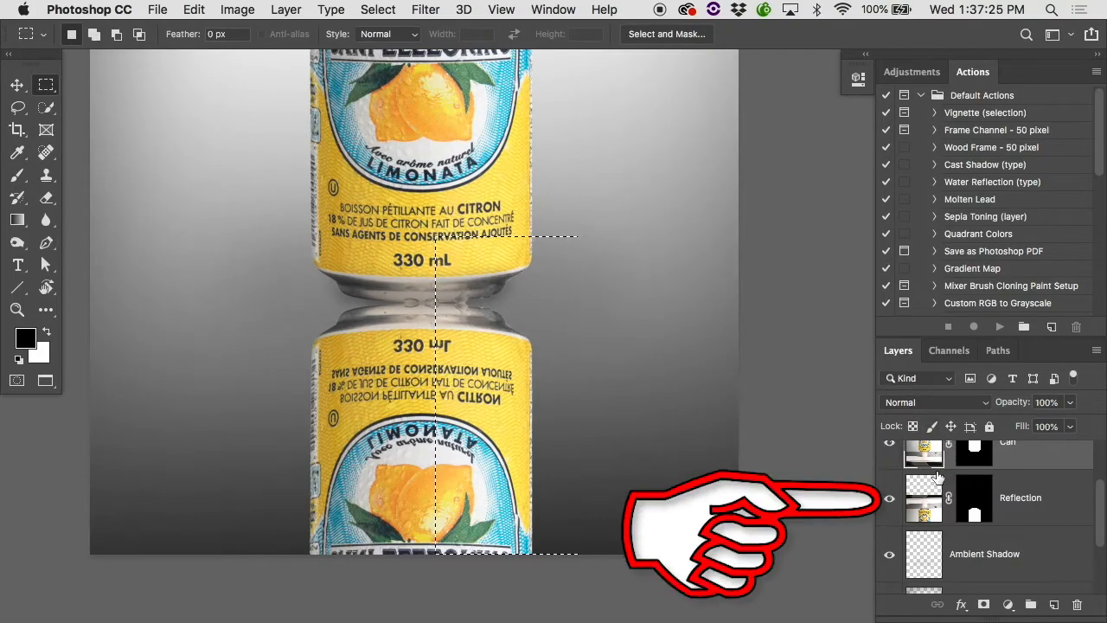
- Try skewing the selected right half of the Reflection layer upward with Free Transform, and undo it
click(194, 10)
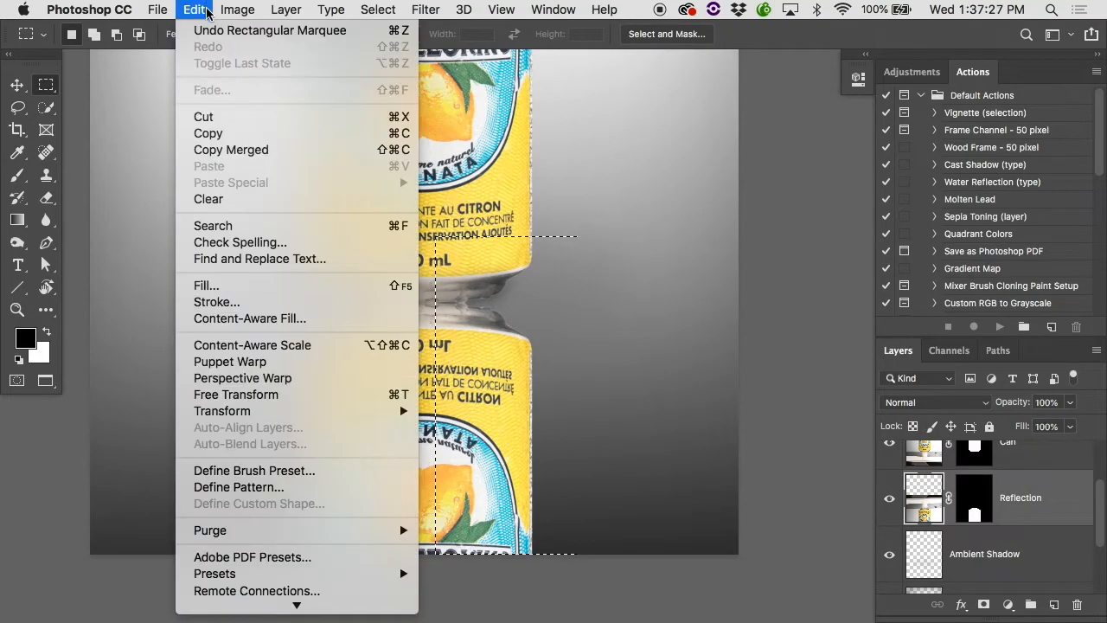
mouse_move(239, 410)
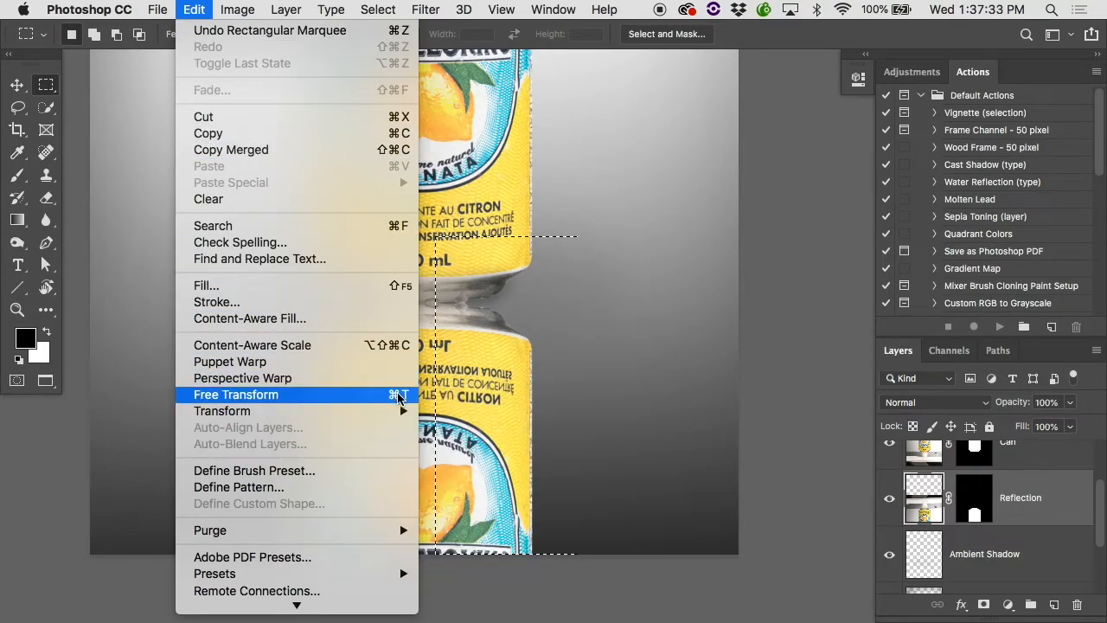
click(197, 11)
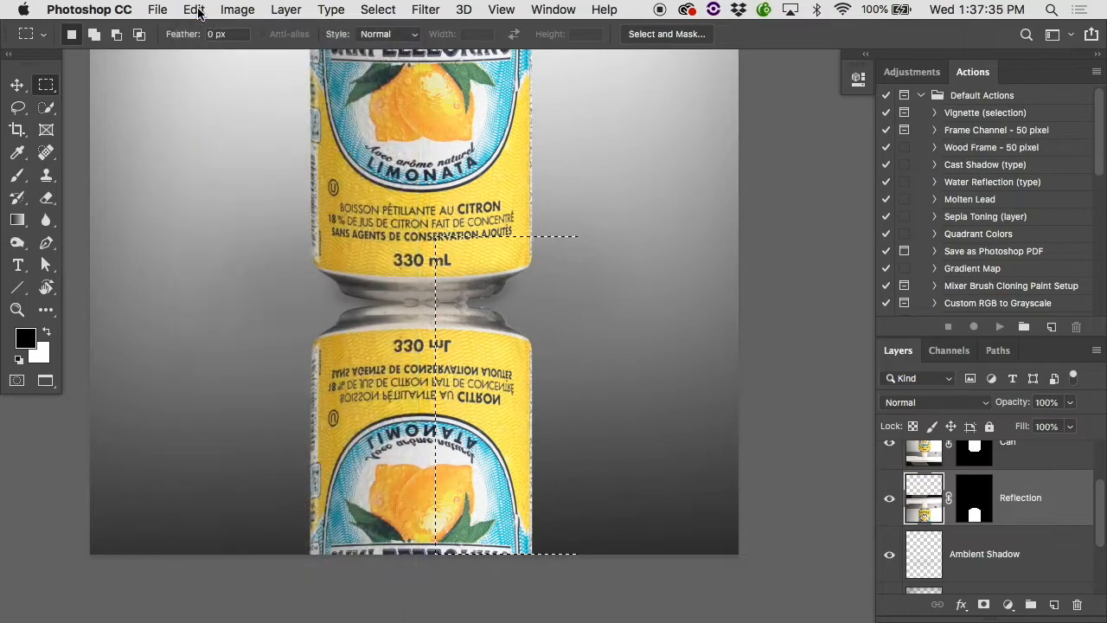
key(super+t)
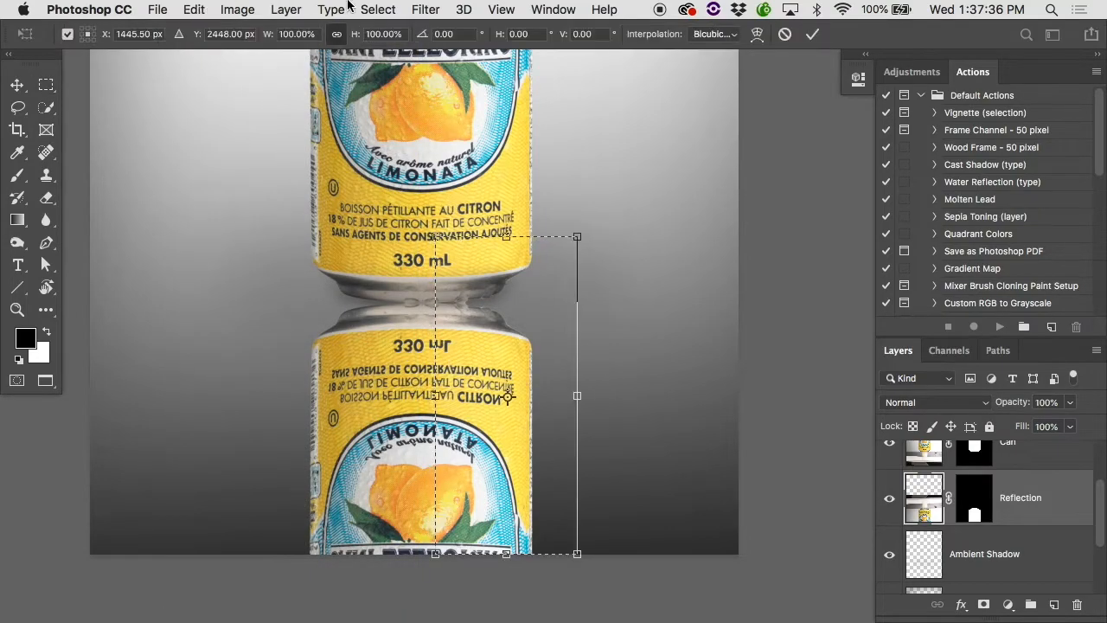
right_click(494, 300)
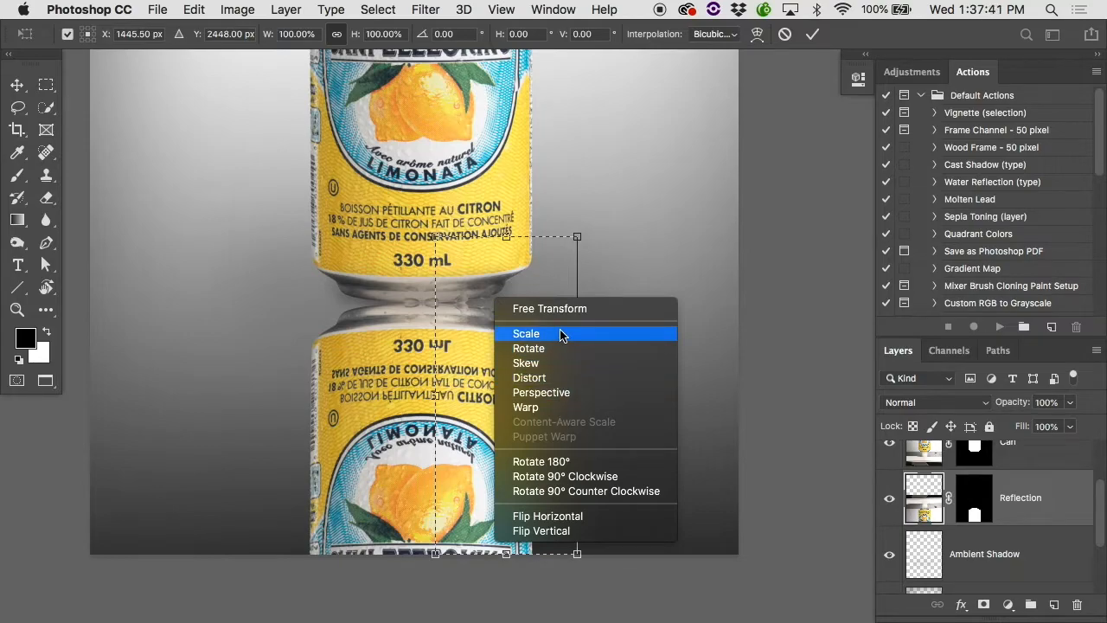
click(538, 363)
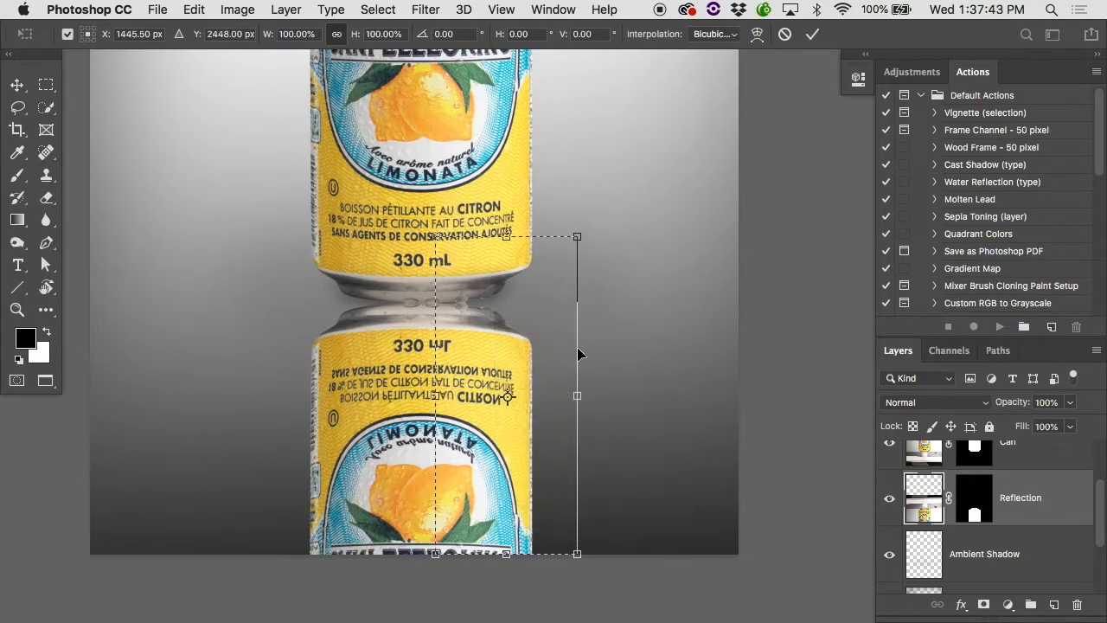
drag(578, 394, 578, 327)
key(Return)
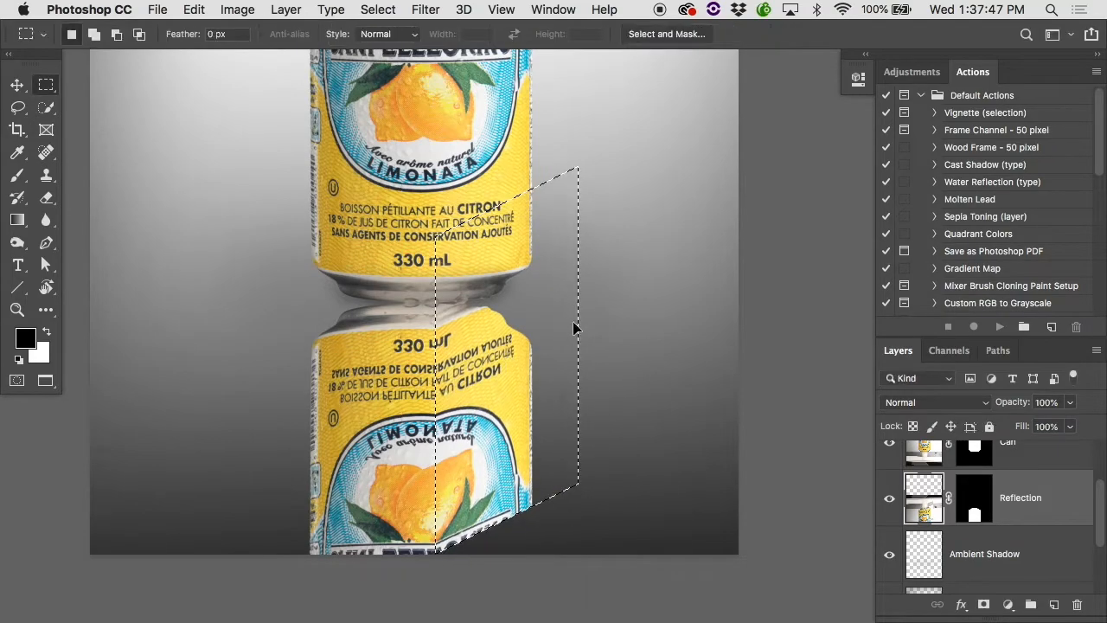
key(super+z)
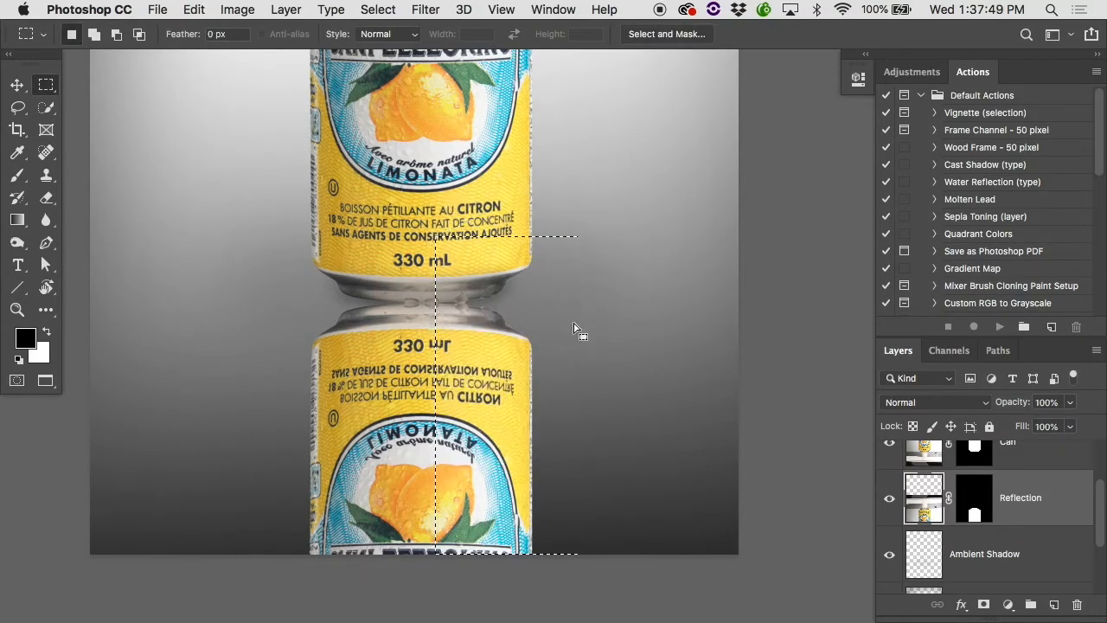
- Deselect and apply the Reflection layer's mask permanently
key(super+d)
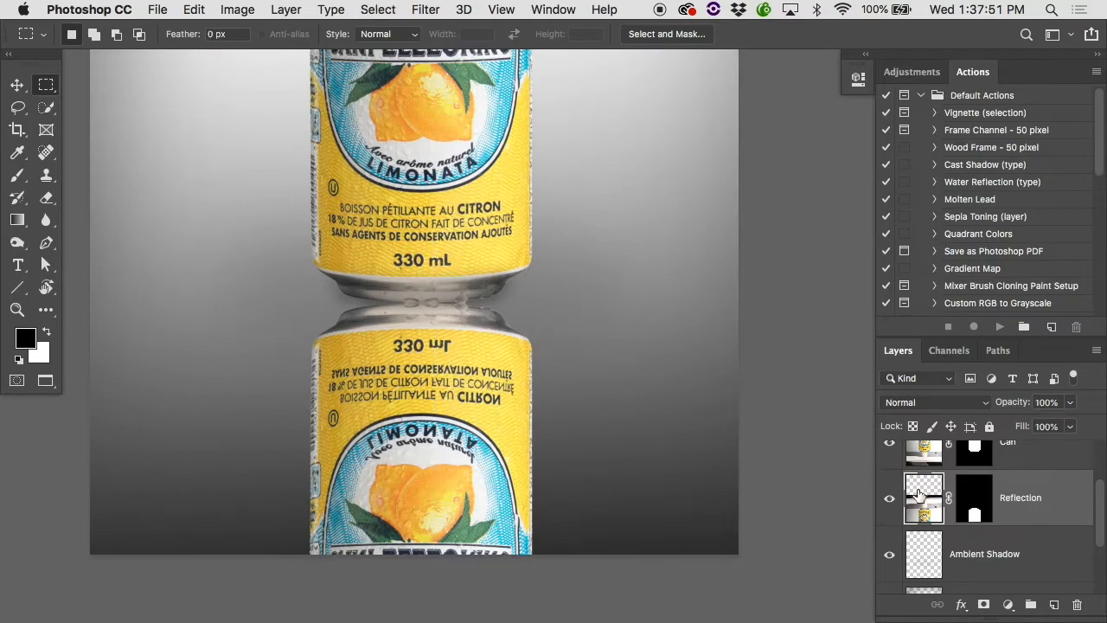
right_click(965, 498)
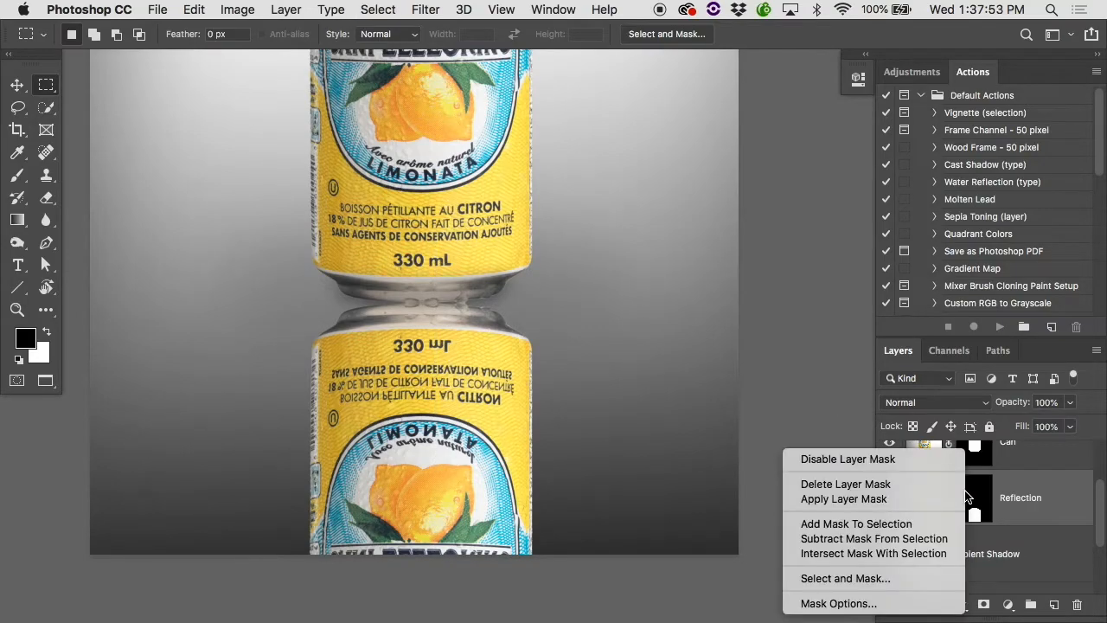
click(912, 500)
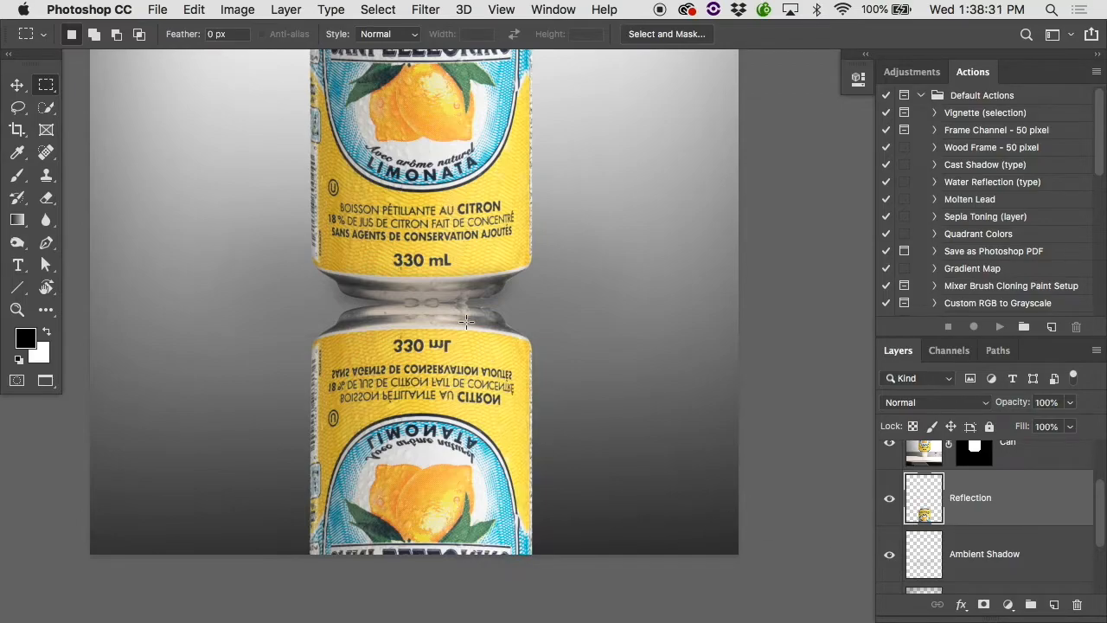
- Try skewing the right half of the masked-out reflection slightly upward from its center line, and undo the skew
drag(426, 279, 563, 562)
key(super+t)
right_click(489, 473)
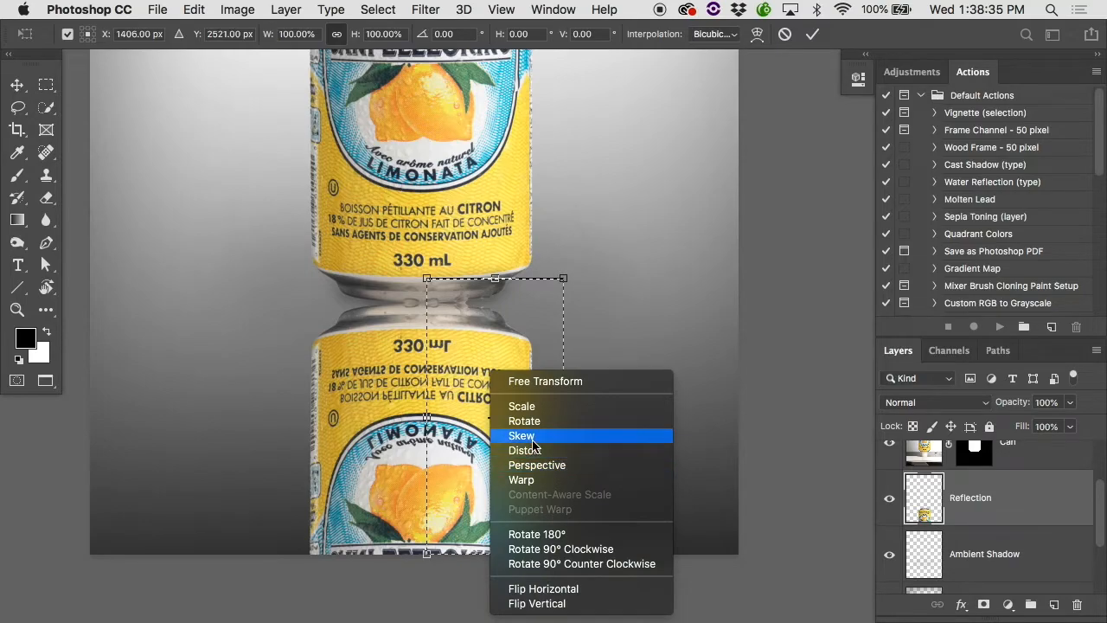
click(515, 435)
drag(563, 418, 563, 393)
key(Return)
key(super+d)
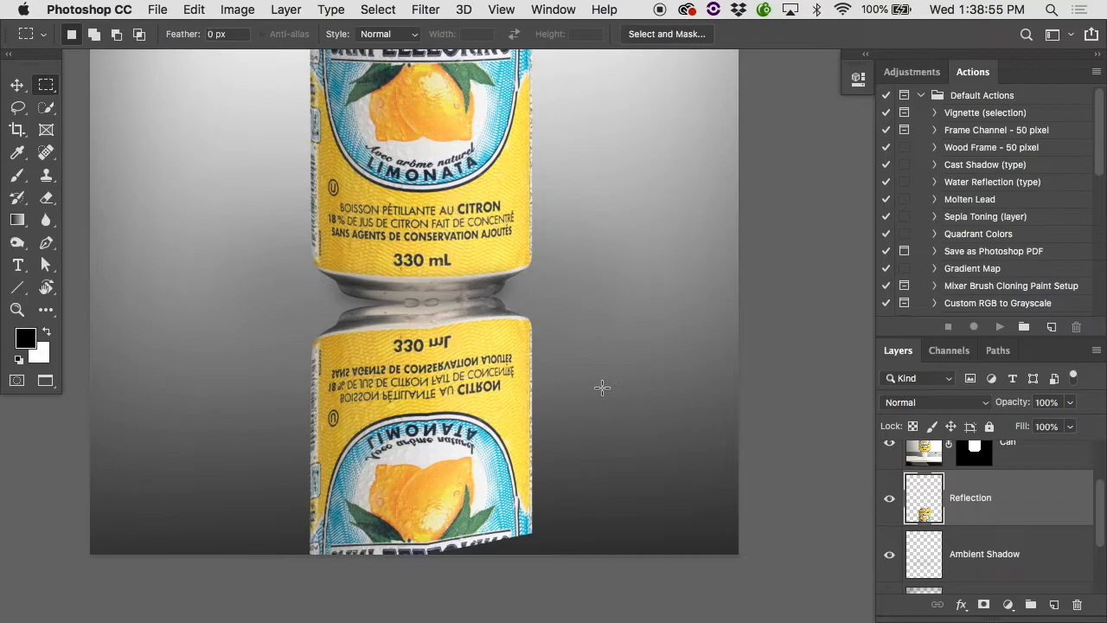
key(super+z)
key(super+z)
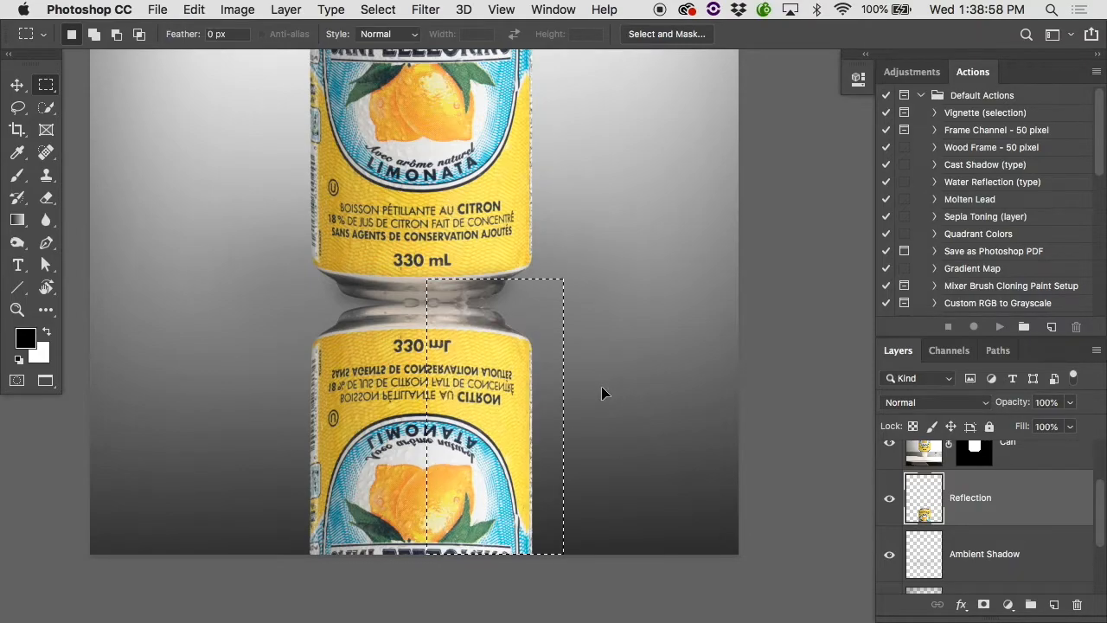
right_click(523, 389)
click(496, 378)
key(super+t)
right_click(498, 384)
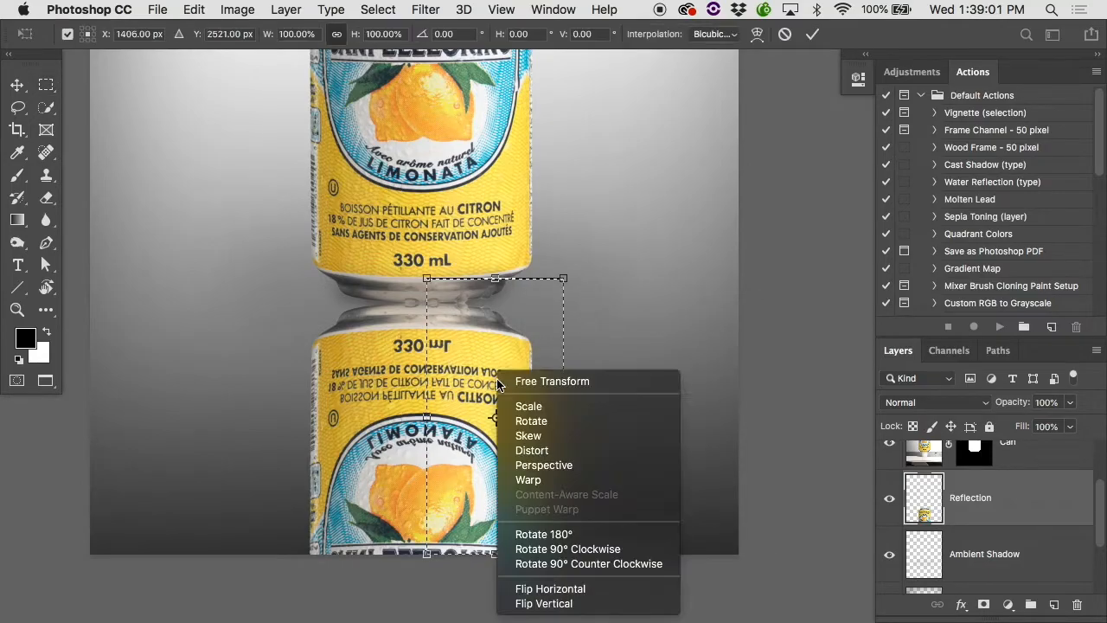
click(556, 439)
super+click(452, 326)
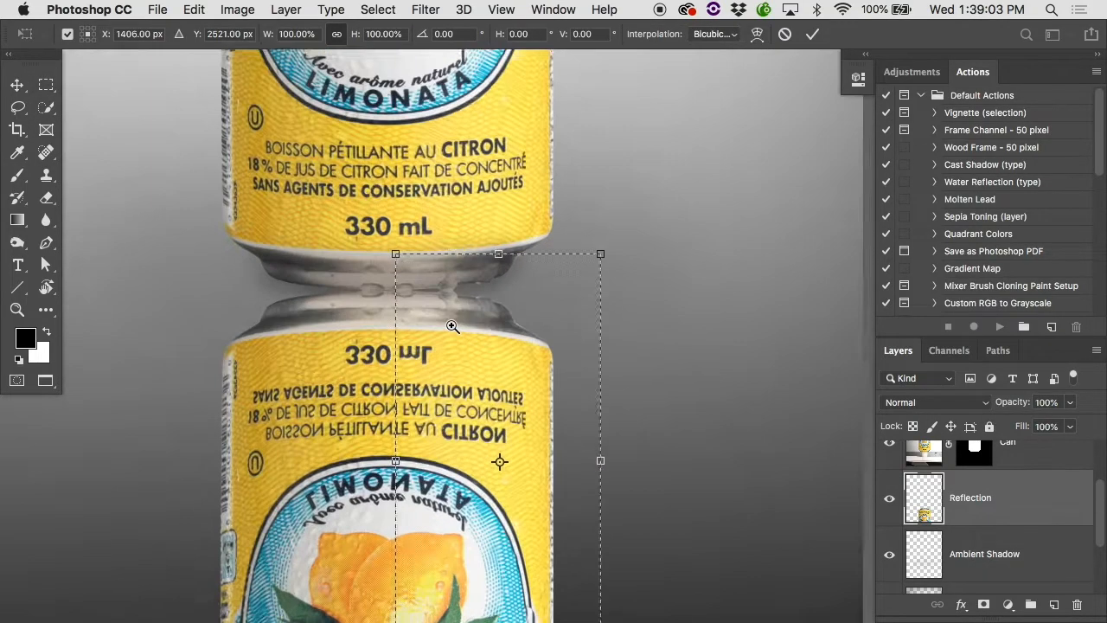
super+click(452, 326)
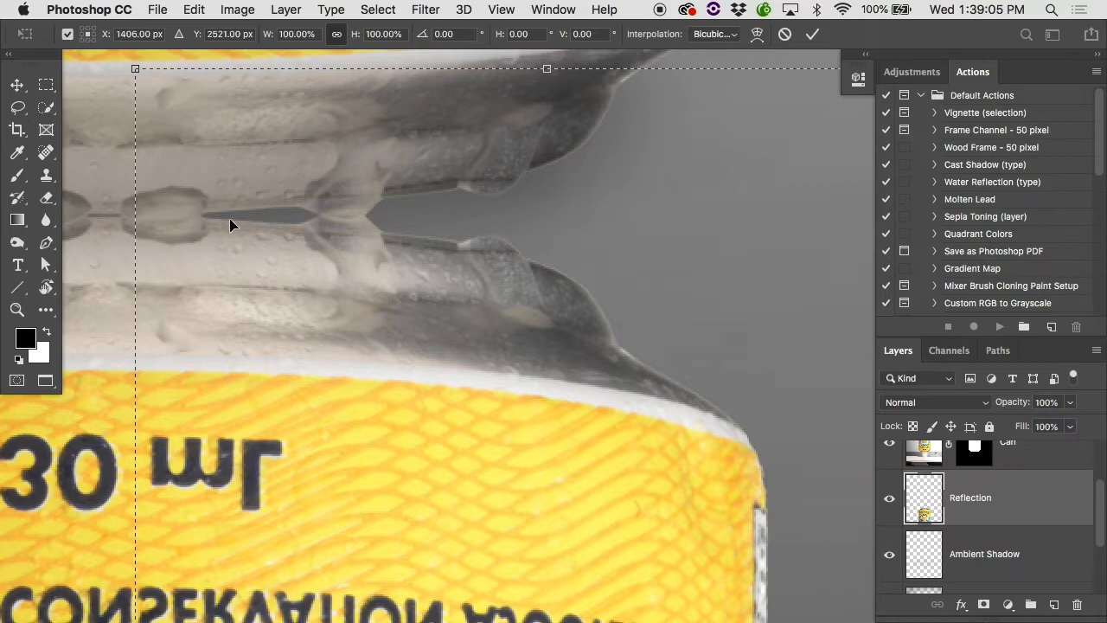
alt+super+click(261, 260)
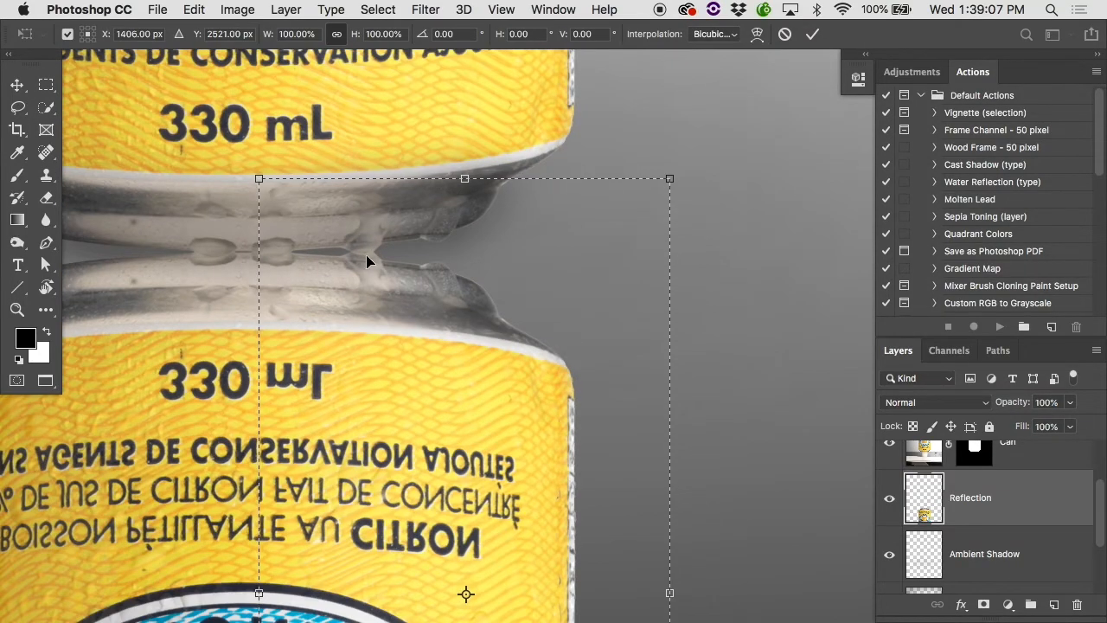
key(Return)
key(v)
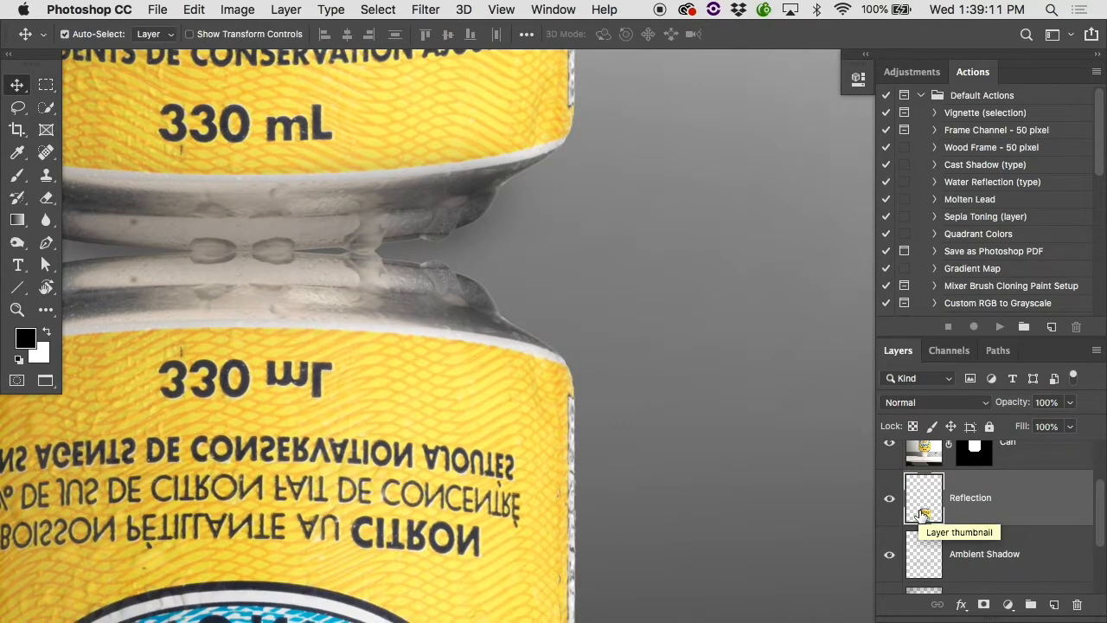
alt+click(787, 539)
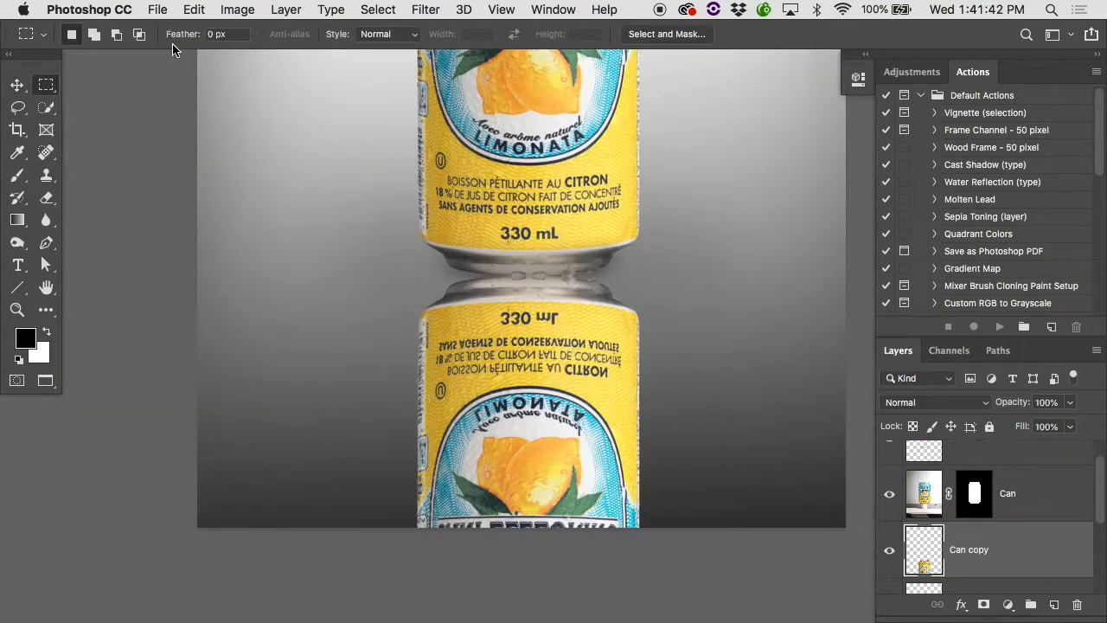
- Select the right half of the reflection with a 0 px feather marquee, skew it vertically by about -3.67°, and deselect
click(224, 36)
super+click(550, 334)
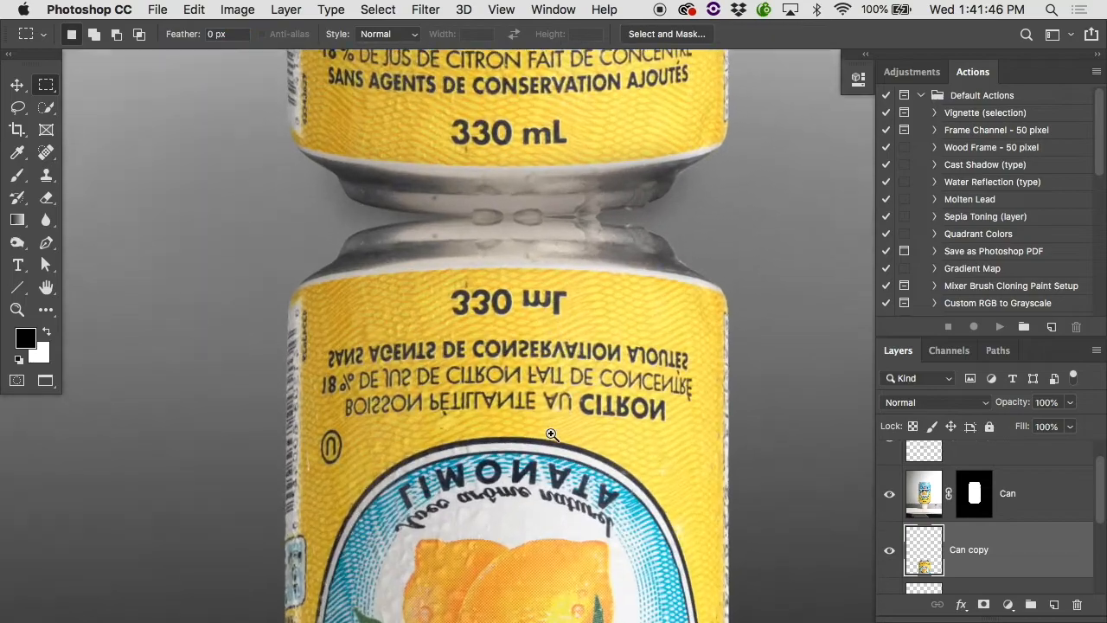
alt+super+click(558, 391)
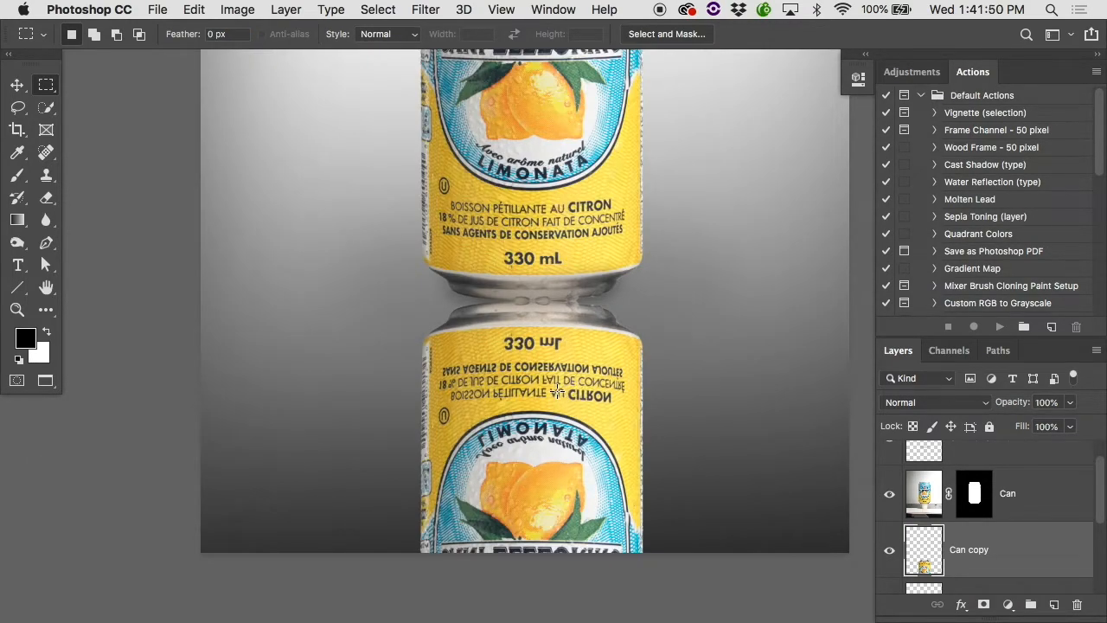
drag(704, 283, 537, 561)
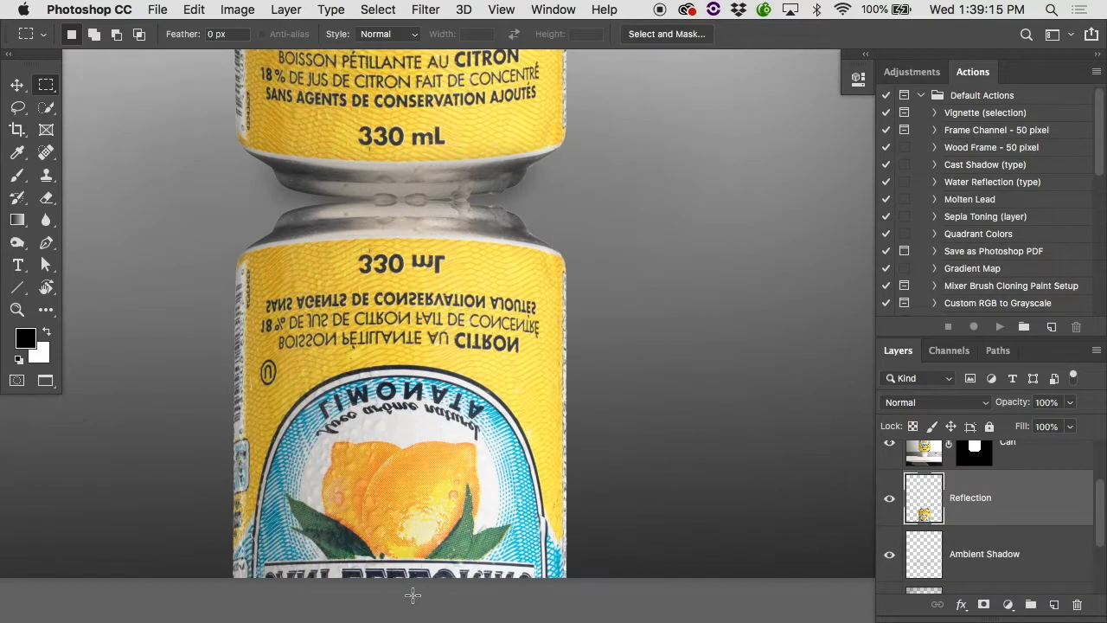
drag(413, 594, 414, 597)
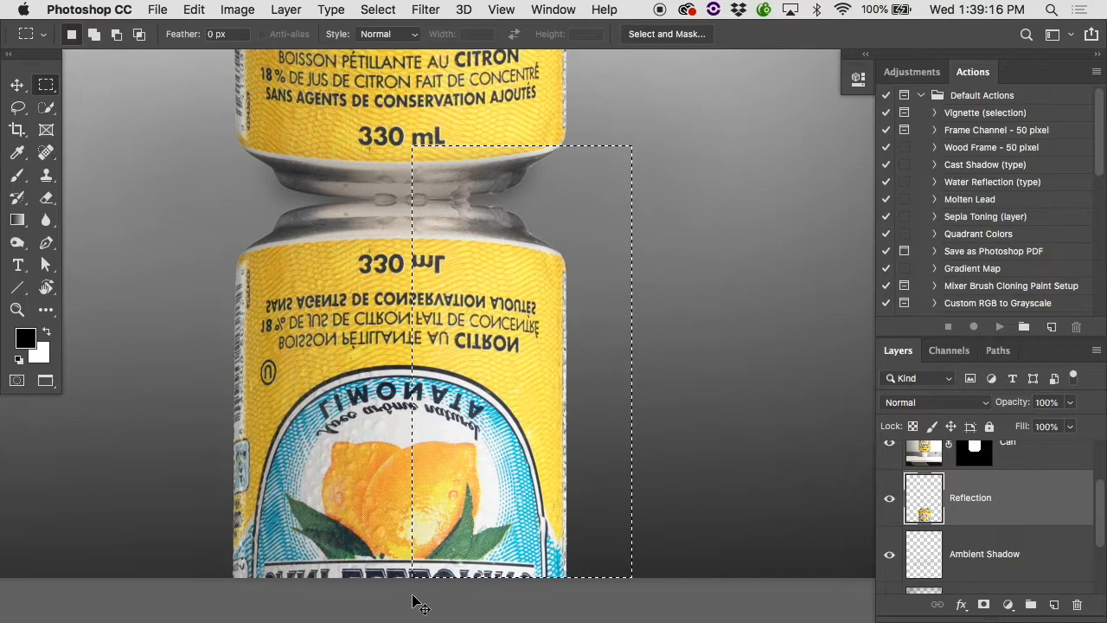
key(super+t)
right_click(456, 338)
click(506, 399)
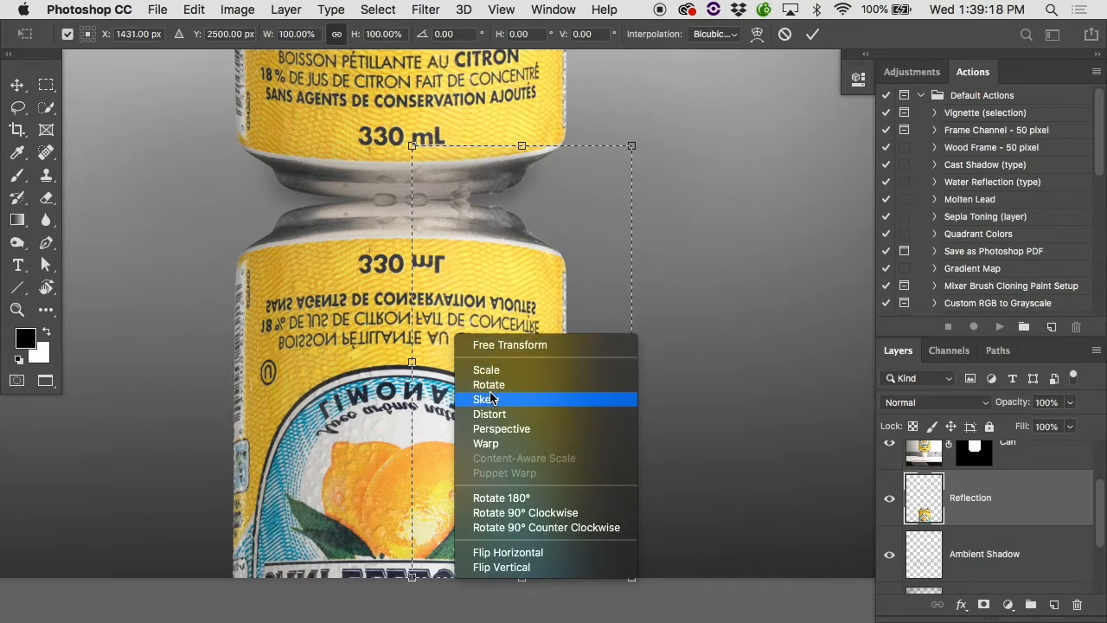
drag(631, 365, 631, 346)
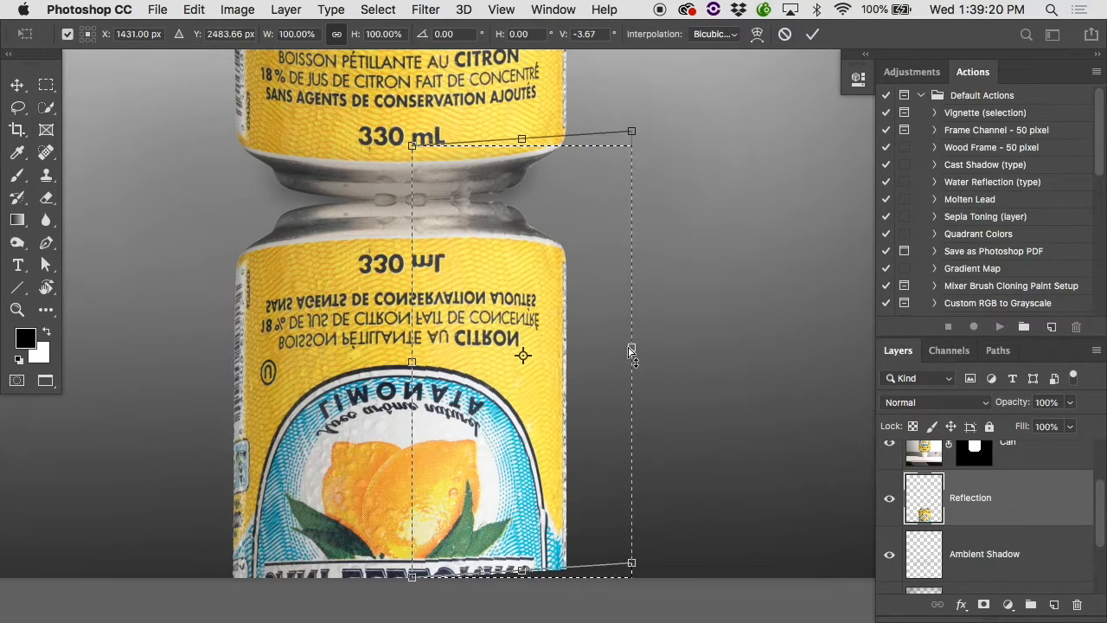
key(Return)
key(super+d)
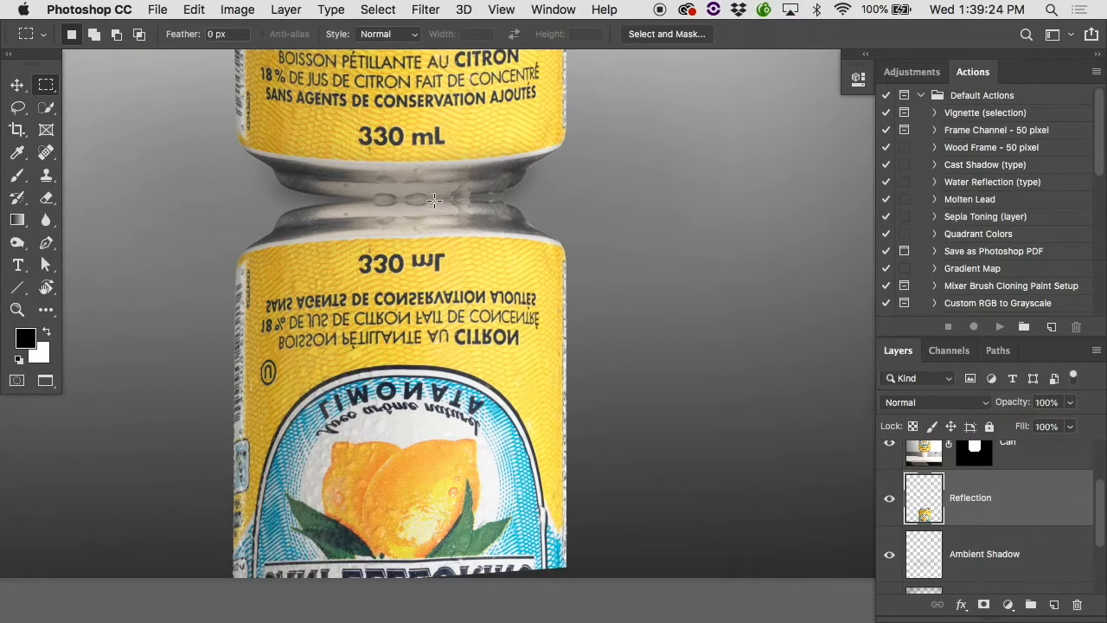
- Select the reflection's right part from the end of the "330 mL" text outward, skew it slightly upward, and deselect
drag(595, 149, 435, 571)
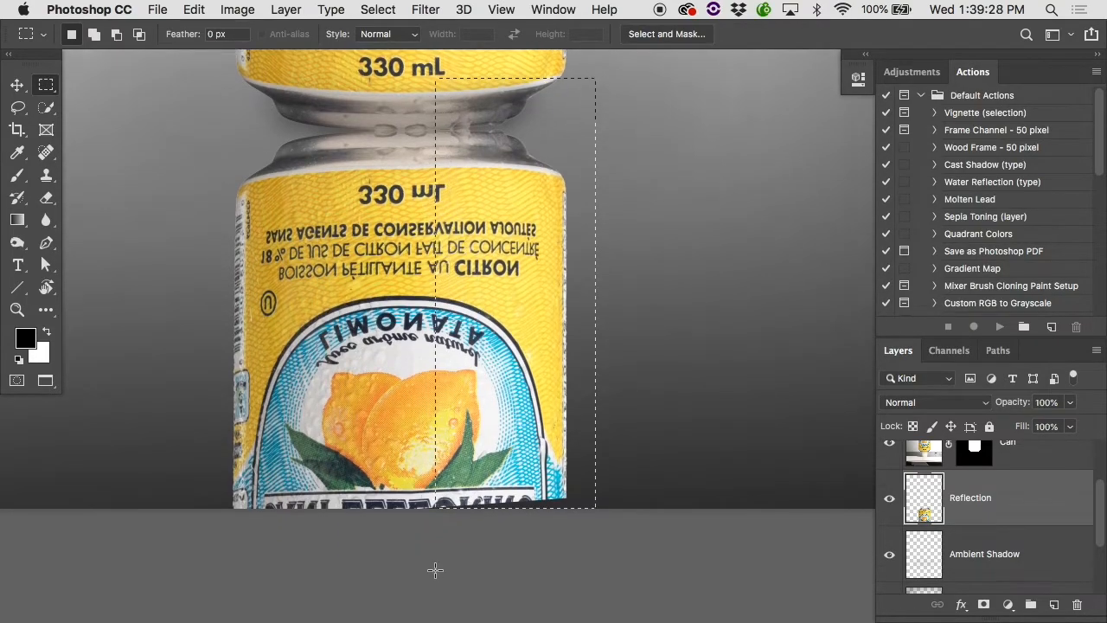
key(ctrl+t)
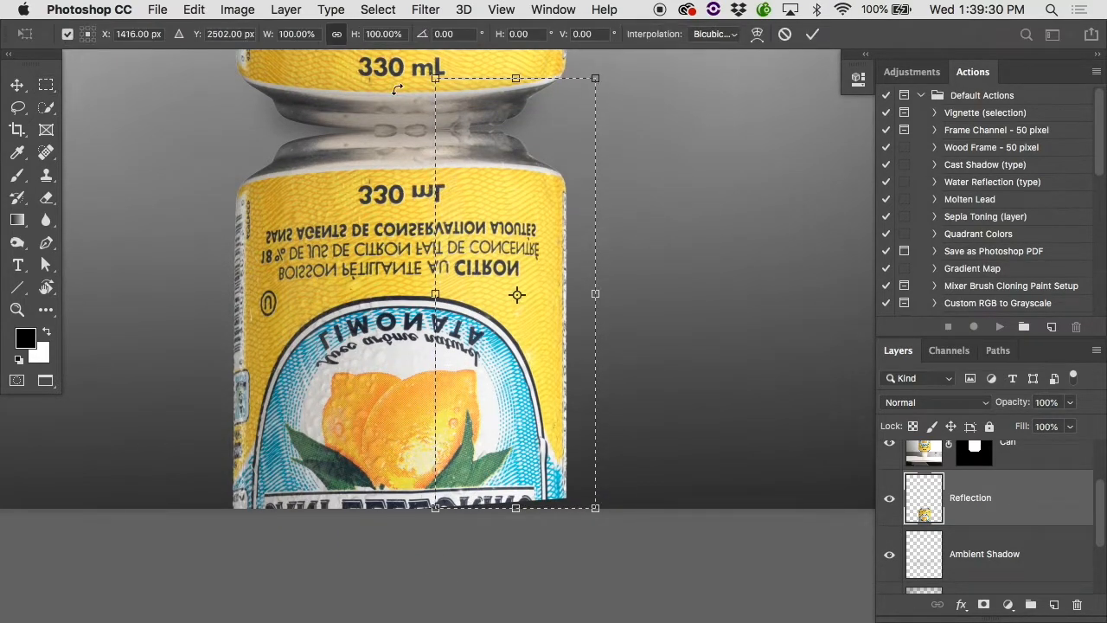
right_click(490, 337)
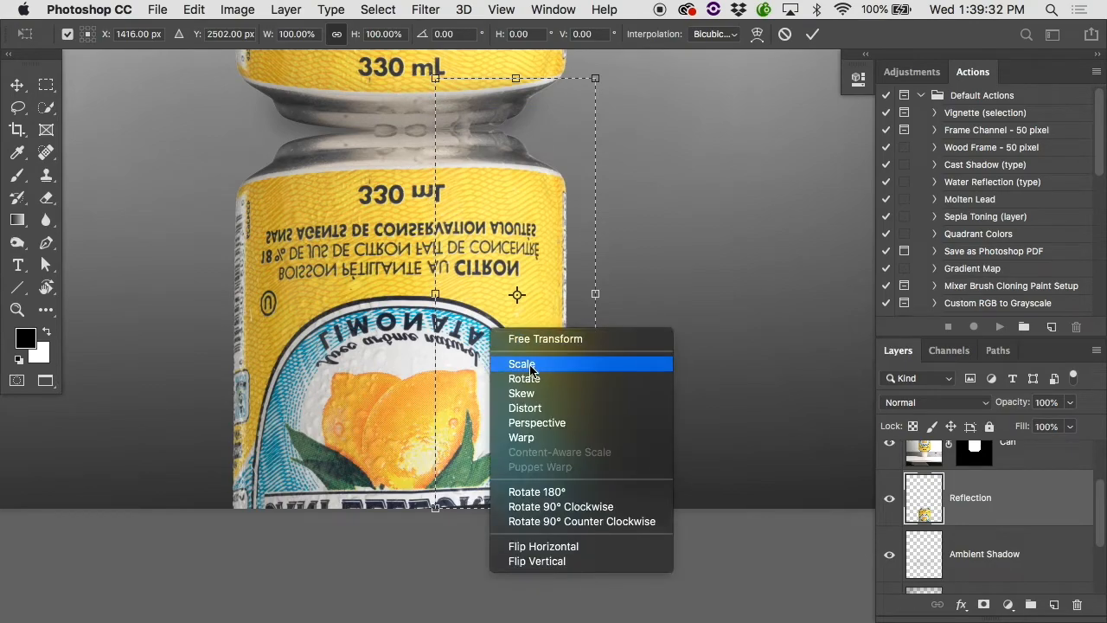
click(522, 394)
drag(597, 297, 597, 289)
key(Return)
key(ctrl+d)
- Select the reflection from the lemons' right edge outward, skew that strip slightly upward, and deselect
drag(629, 88, 476, 510)
key(ctrl+t)
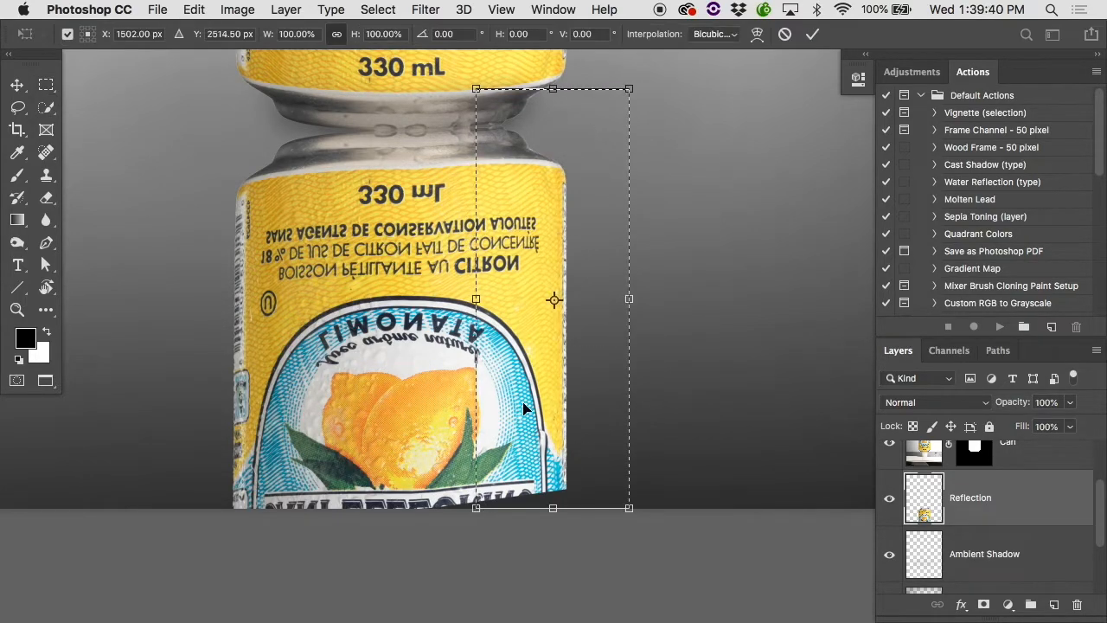
right_click(525, 372)
click(570, 426)
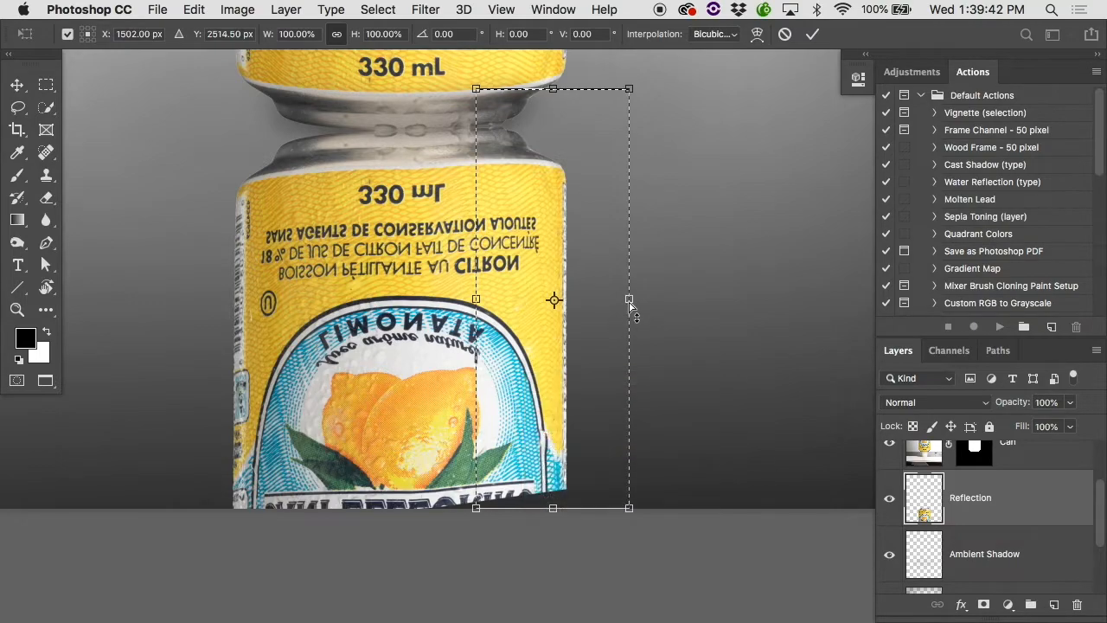
drag(631, 300, 629, 290)
key(Return)
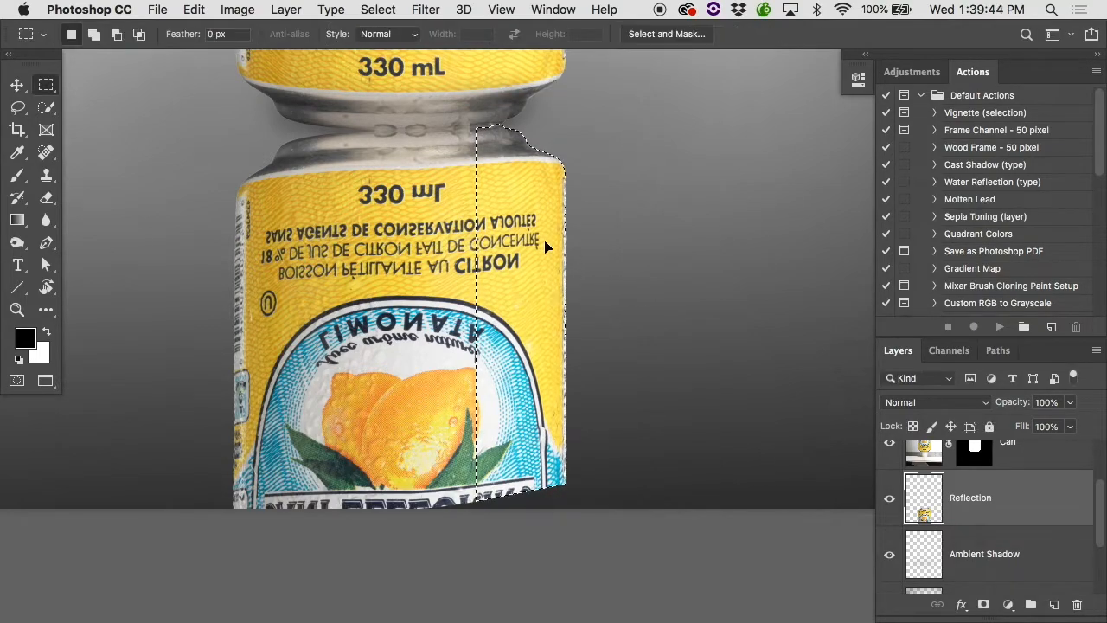
key(ctrl+d)
- Select the narrower strip from the right leaf's tip past the reflection's edge, skew it slightly upward, and deselect
drag(600, 87, 507, 556)
key(ctrl+t)
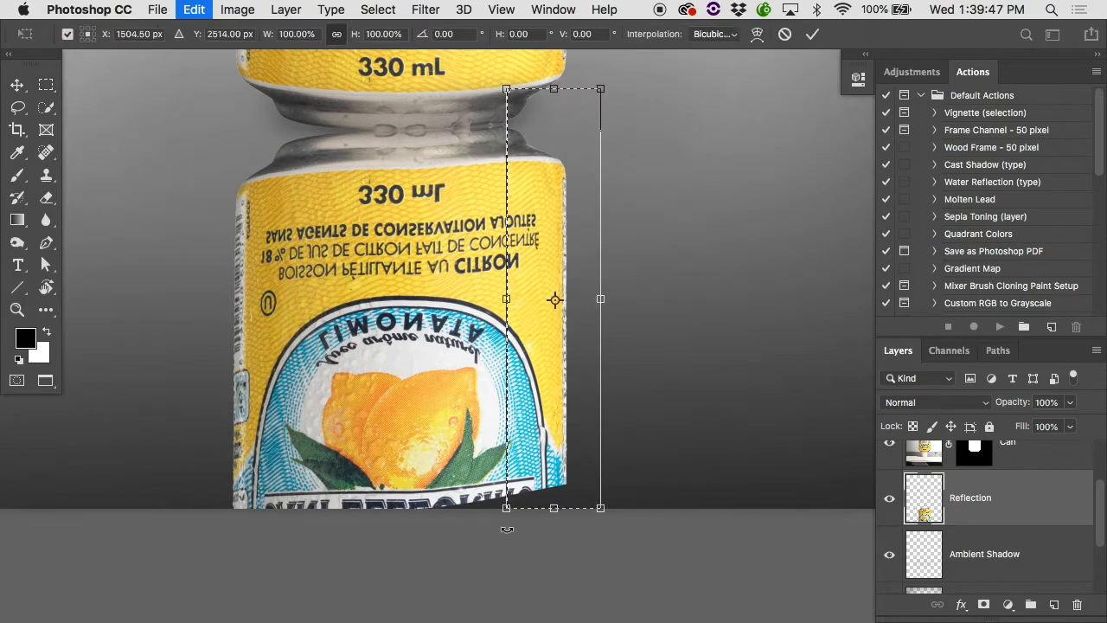
right_click(511, 405)
click(552, 435)
drag(601, 295, 601, 290)
key(Return)
key(super+d)
- Select the strip from the end of the ingredients text past the reflection's right edge, skew it vertically by about -7.69°, and deselect
drag(616, 100, 536, 510)
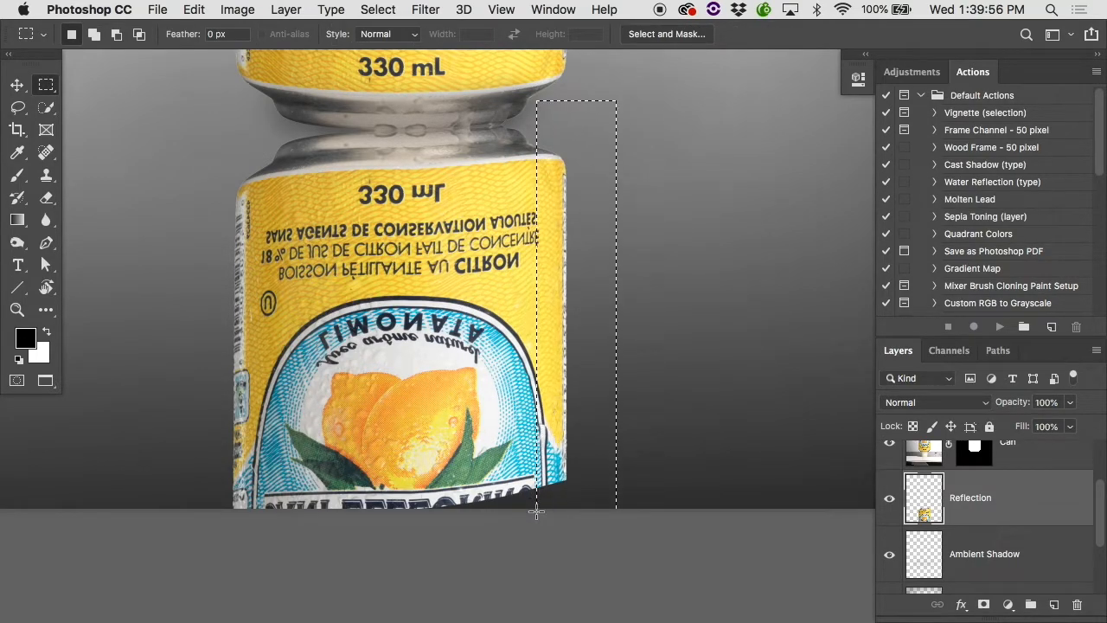
key(super+t)
right_click(558, 413)
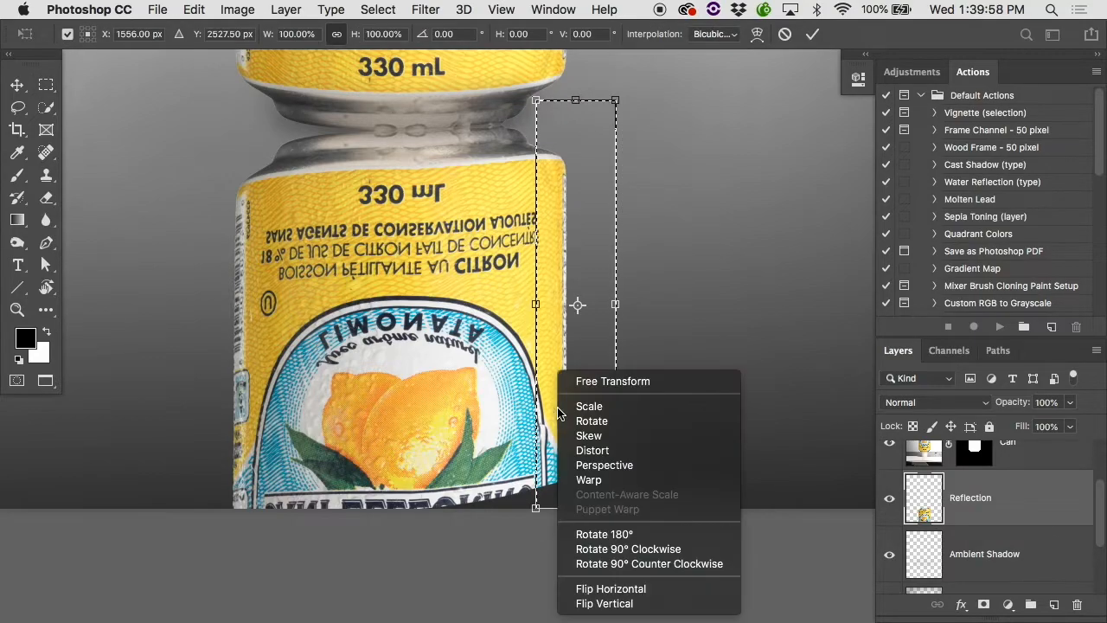
click(605, 436)
drag(615, 304, 616, 293)
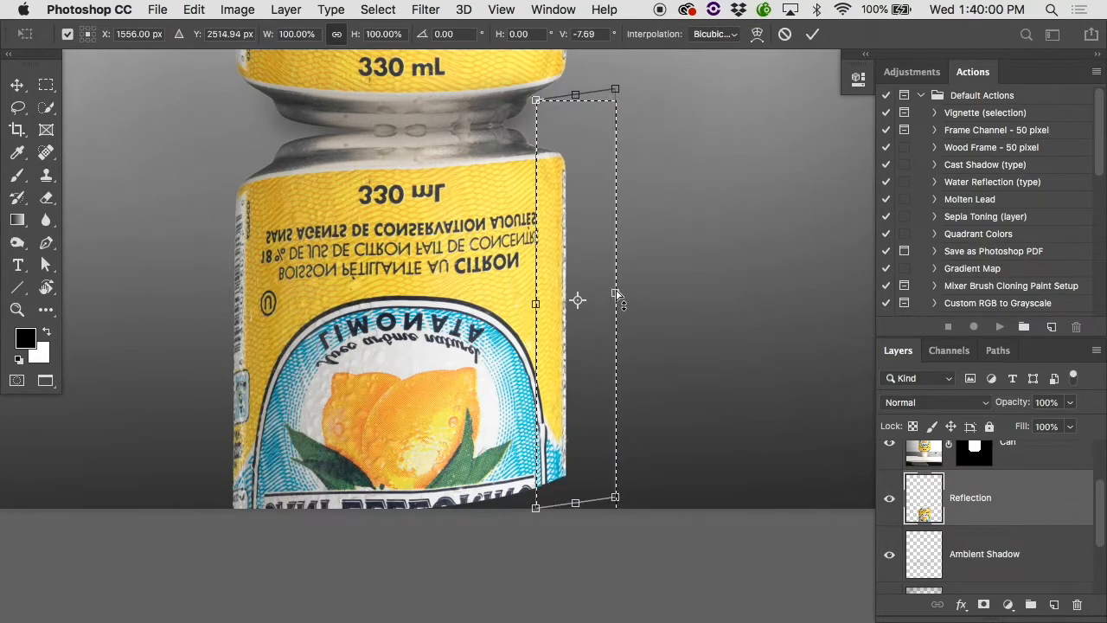
key(Return)
key(super+d)
- Select the thin outermost slivers along the reflection's right edge, skew them upward to continue the curve, and deselect
drag(612, 109, 562, 494)
key(super+t)
right_click(556, 301)
click(580, 438)
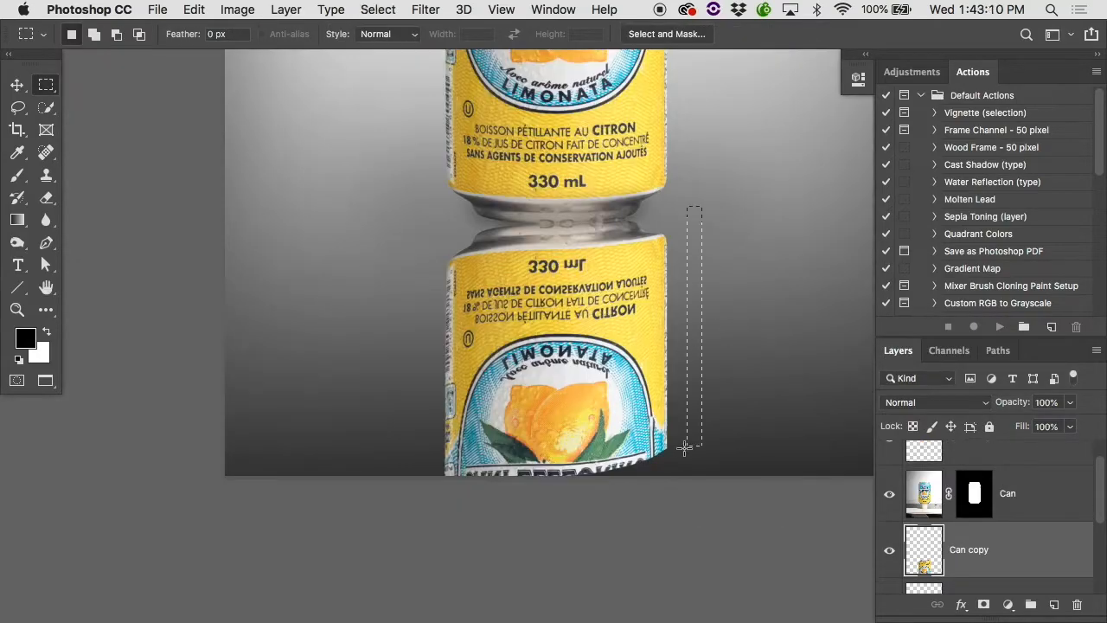
drag(684, 448, 663, 459)
key(super+t)
right_click(667, 390)
click(699, 435)
drag(702, 334, 702, 317)
key(Return)
key(super+d)
- Select the left half of the reflection from its centre outward and skew its outer side upward
mouse_move(432, 191)
mouse_down()
mouse_move(539, 507)
mouse_move(555, 505)
mouse_up()
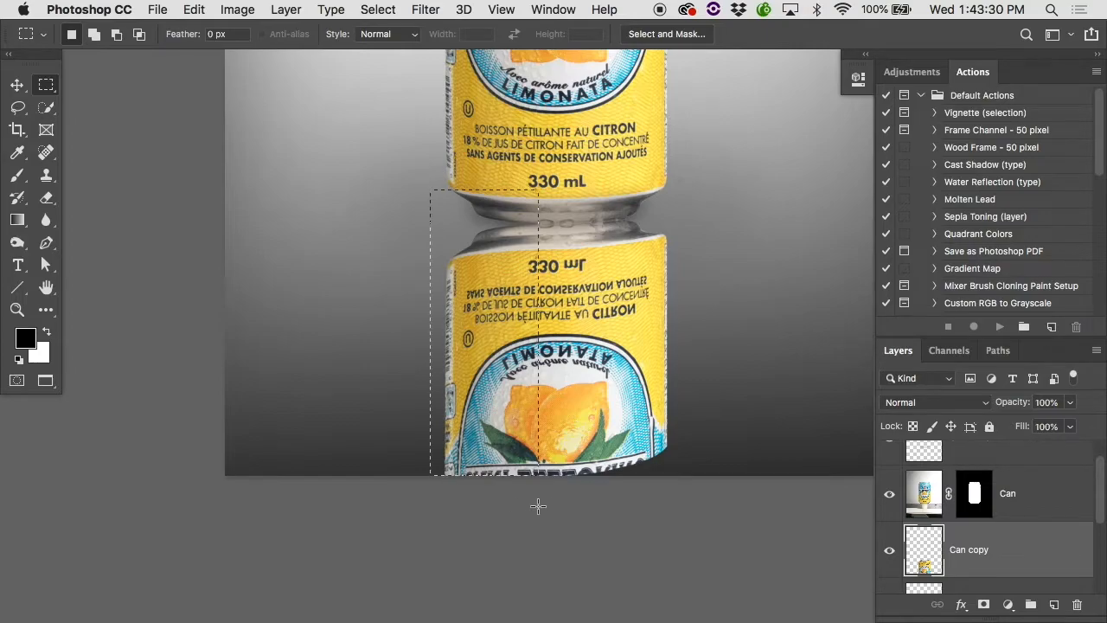
key(super+t)
right_click(512, 443)
click(536, 436)
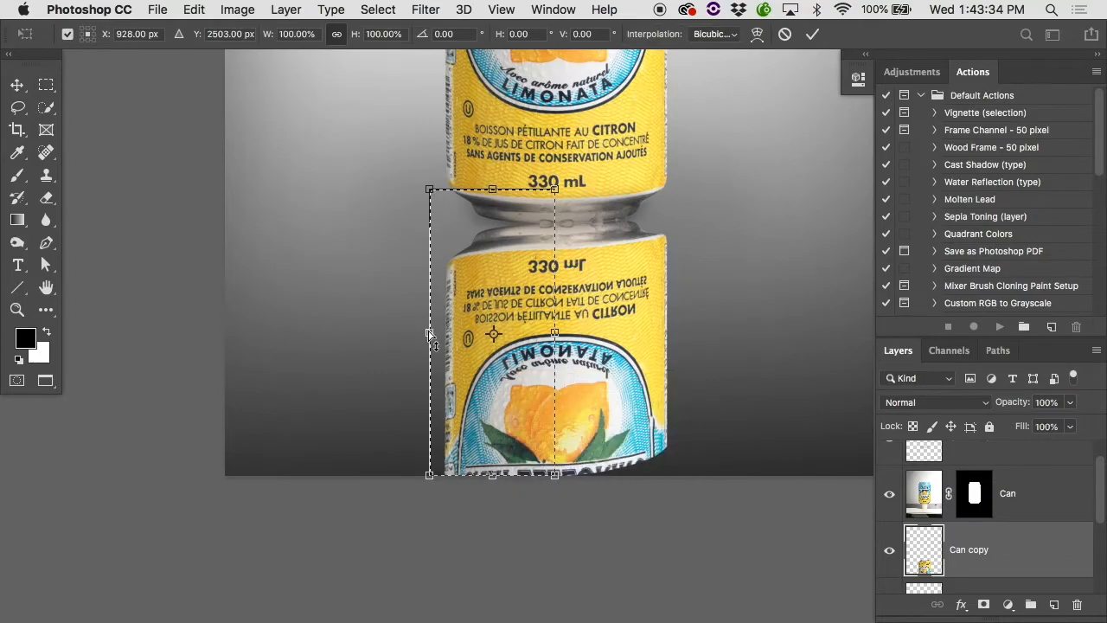
drag(429, 334, 429, 323)
key(Return)
- Select the reflection's left part, starting just outside the "330 mL" text, and skew its outer side slightly upward
drag(429, 180, 516, 497)
key(super+t)
right_click(484, 423)
click(510, 426)
drag(429, 328, 429, 321)
key(Return)
- Select a slightly narrower strip of the reflection, from just inside the lemons' left side outward, and skew it slightly upward
drag(421, 192, 511, 473)
key(super+t)
right_click(463, 401)
click(493, 436)
drag(422, 334, 422, 329)
key(Return)
- Select the strip from about the lemons' left edge past the reflection's outer side and skew it slightly upward
drag(431, 164, 502, 514)
key(super+t)
right_click(481, 420)
click(512, 437)
drag(430, 320, 431, 314)
key(Return)
- Select the narrow strip outside the left leaf's tip and skew it slightly upward
drag(431, 200, 475, 492)
key(super+t)
right_click(474, 369)
click(495, 435)
drag(431, 337, 430, 333)
- Select a wider strip of the reflection's left part again and skew its outer side slightly upward
drag(427, 175, 516, 524)
key(super+t)
right_click(492, 367)
click(512, 435)
drag(427, 326, 427, 321)
key(Return)
- Select the thin strip along the reflection's left edge and skew it slightly upward
drag(430, 195, 459, 503)
key(super+t)
right_click(440, 372)
click(462, 436)
drag(429, 336, 429, 331)
key(Return)
- Select the outermost sliver of the reflection's left edge and skew it slightly upward to finish the curved base
drag(442, 210, 449, 480)
key(super+t)
key(Return)
drag(418, 179, 454, 487)
key(super+t)
right_click(436, 370)
click(458, 436)
drag(418, 328, 418, 323)
key(Return)
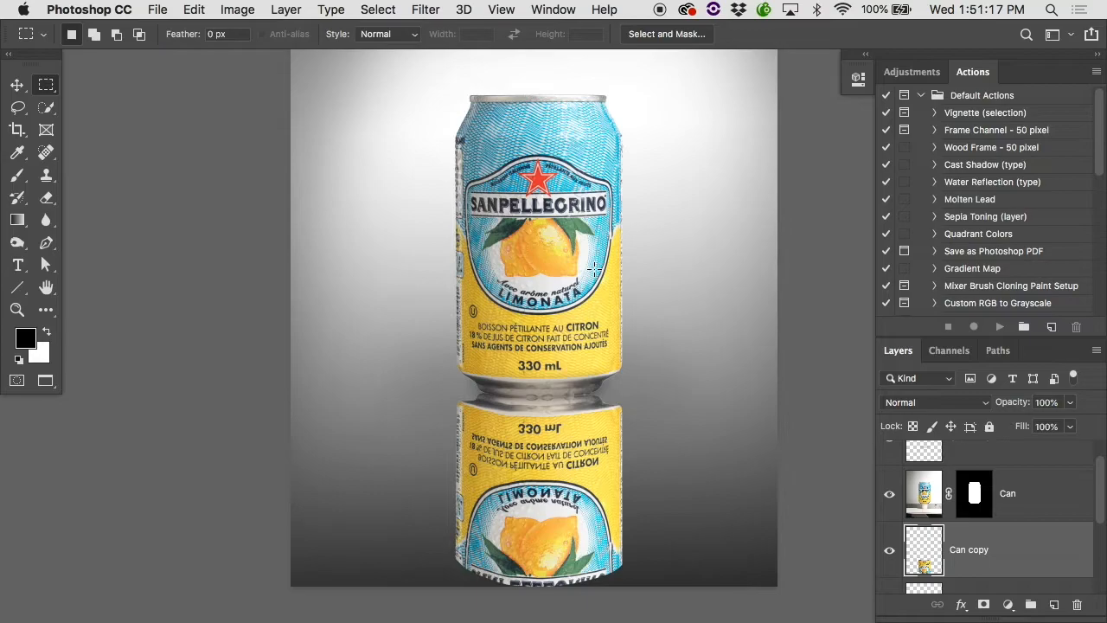
- Try lowering the reflection layer's opacity to 70%, duplicating the layer, and nudging the copy downward
drag(1018, 405, 993, 406)
drag(1013, 556, 1052, 606)
key(v)
key(Down)
key(Down)
key(Down)
key(Down)
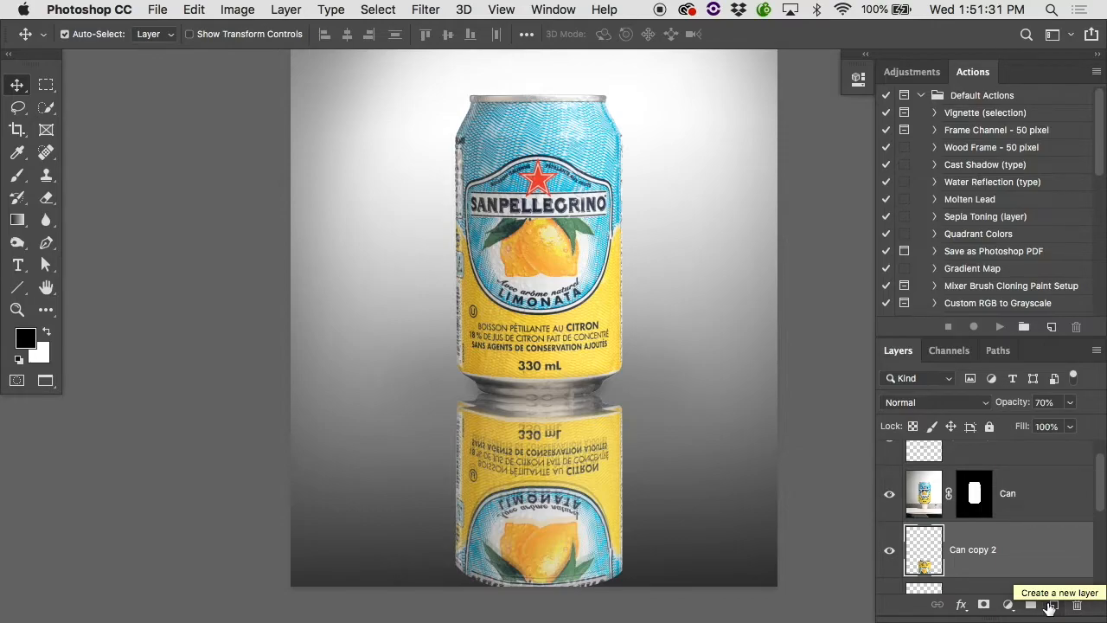
- Undo the nudge, the layer duplication, and the opacity change on the reflection
key(super+z)
key(super+z)
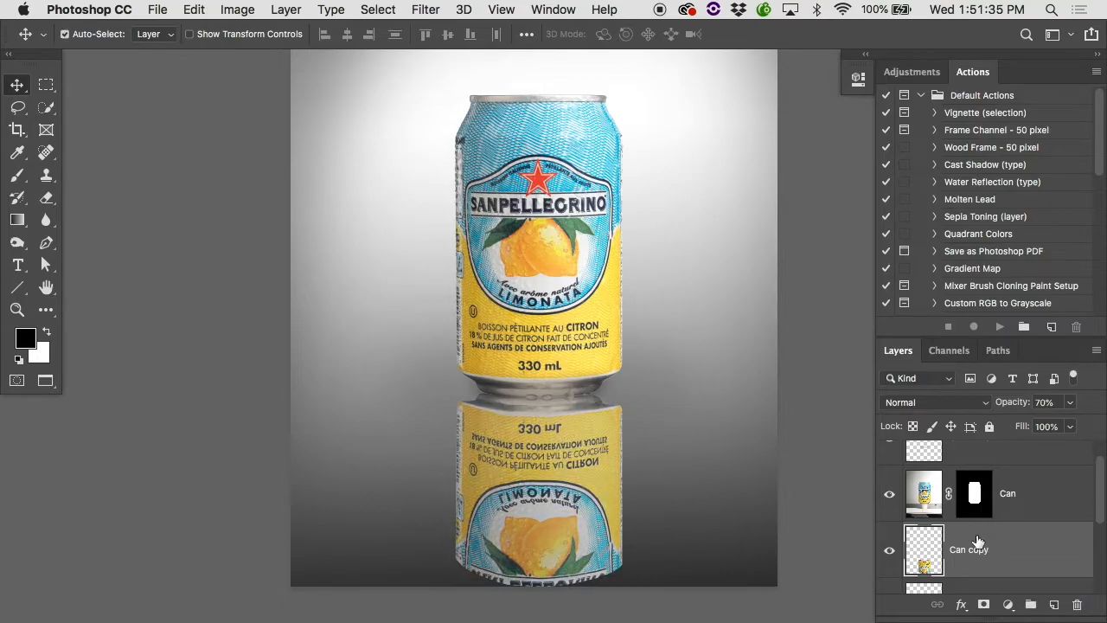
key(super+z)
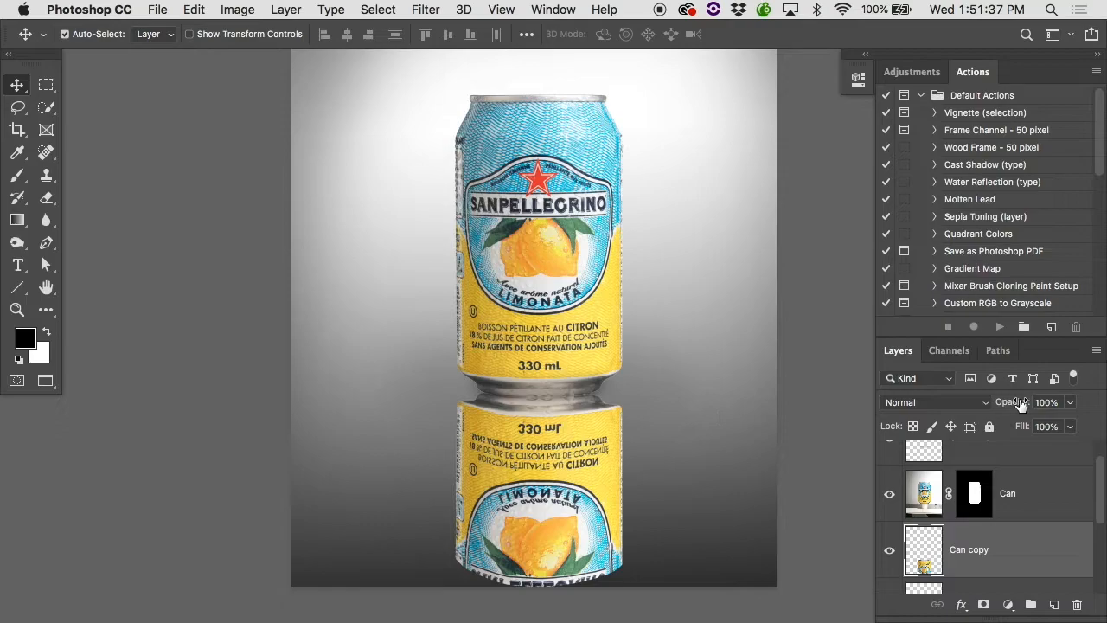
- Set the reflection layer's opacity to 33%
drag(1021, 402, 965, 407)
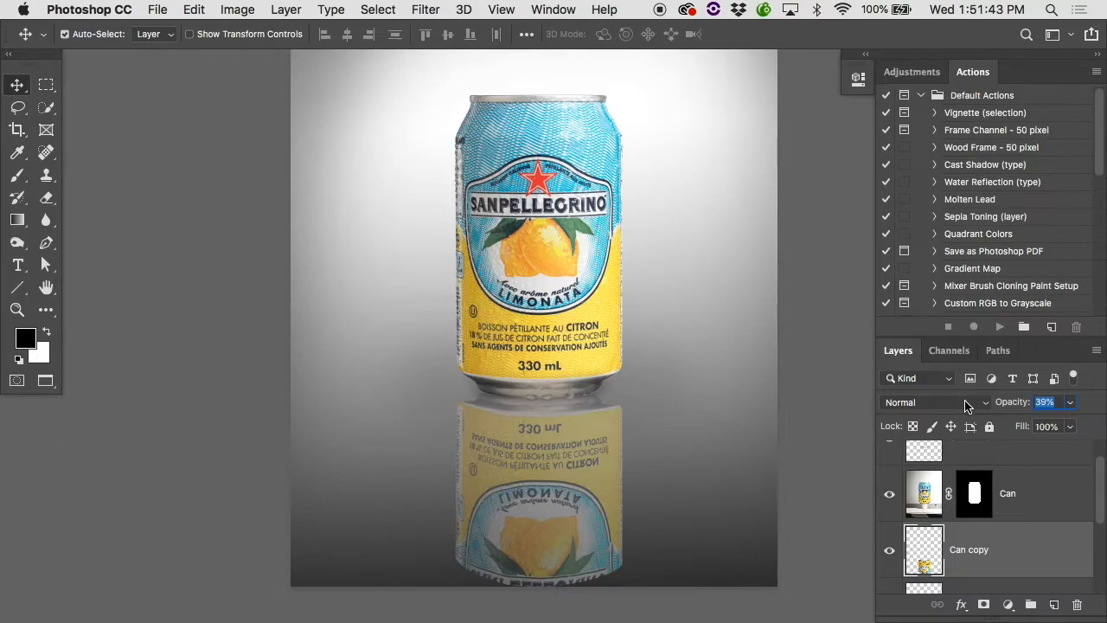
key(Up)
text(33)
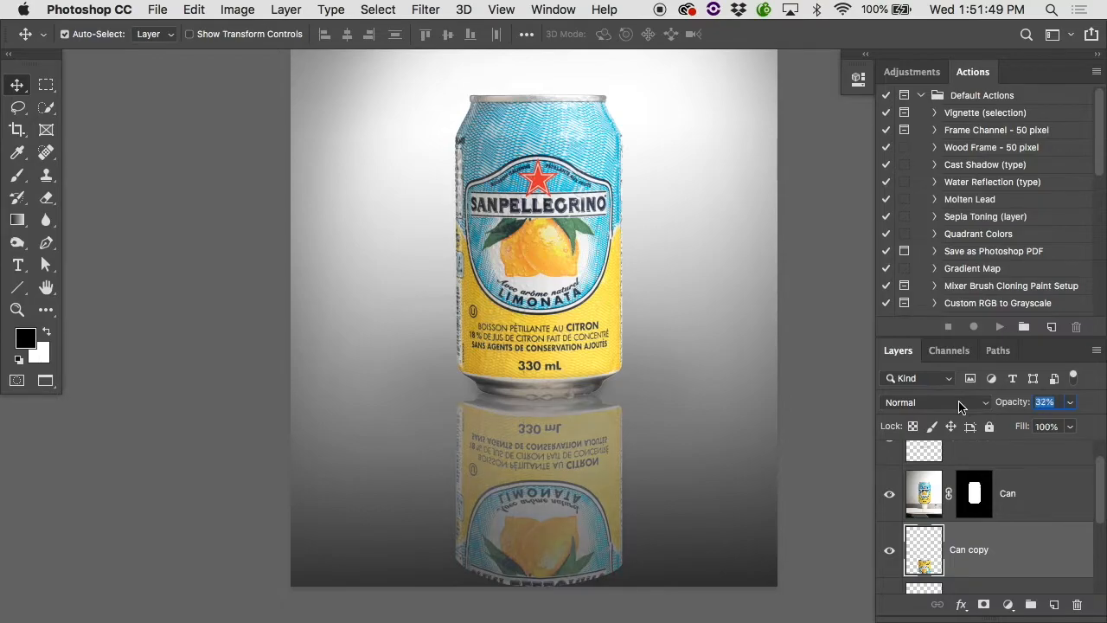
key(Return)
- Add a layer mask to the reflection and fade its lower part with a 1100 px black brush at 50% opacity
click(984, 604)
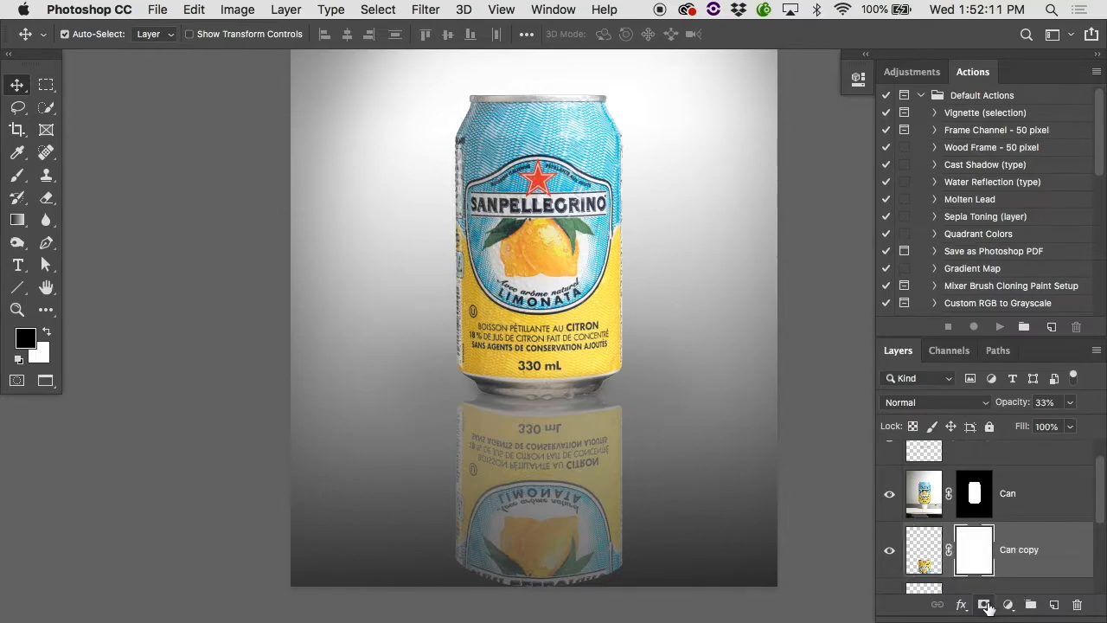
key(b)
key(bracketright)
key(bracketright)
key(bracketright)
key(bracketright)
key(bracketright)
key(bracketright)
key(bracketright)
key(bracketright)
key(bracketright)
key(5)
mouse_move(337, 564)
mouse_down()
mouse_move(668, 617)
mouse_move(680, 579)
mouse_move(381, 601)
mouse_move(269, 586)
mouse_move(583, 569)
mouse_move(439, 549)
mouse_move(645, 553)
mouse_move(417, 552)
mouse_move(646, 548)
mouse_move(367, 524)
mouse_up()
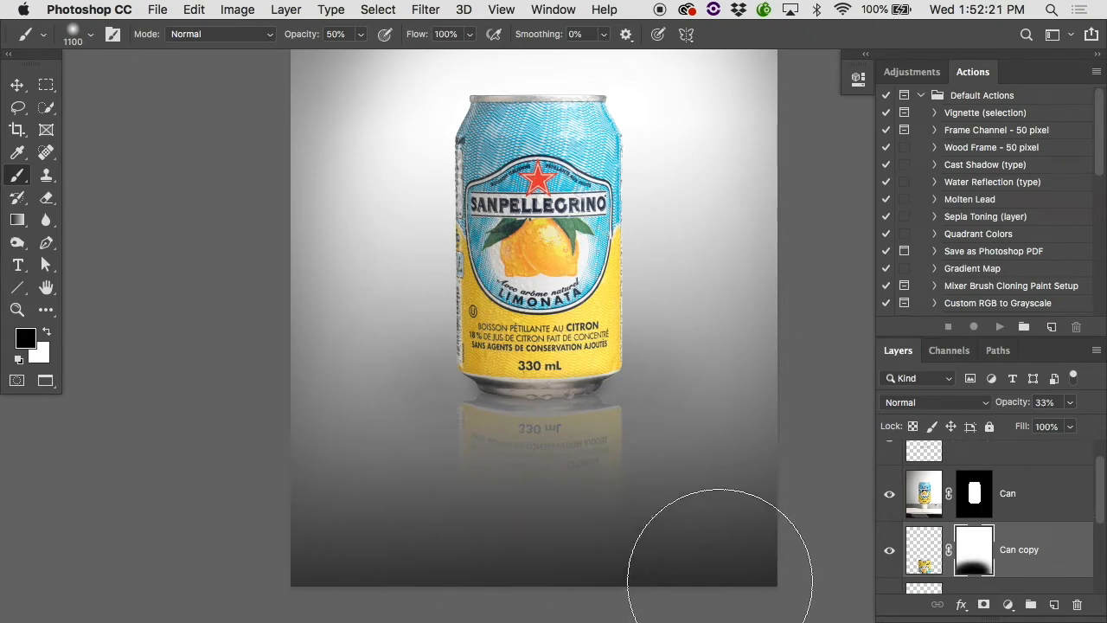
- Paint black over the reflection on the mask at 100% brush opacity, and bring its upper part back with white
key(0)
drag(353, 303, 746, 455)
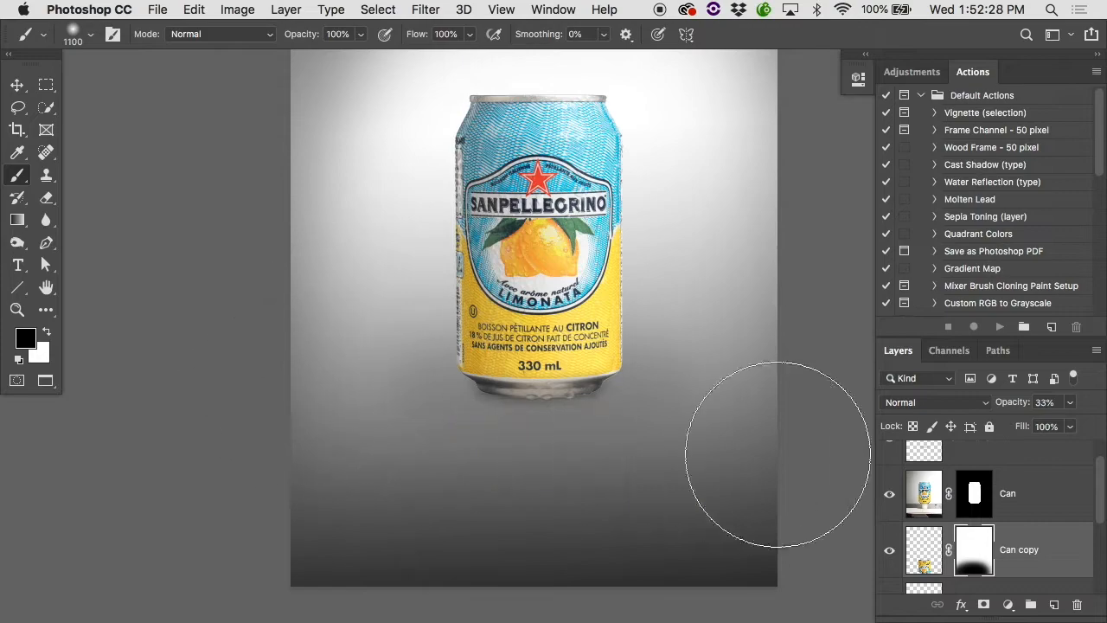
key(x)
mouse_move(815, 441)
mouse_down()
mouse_move(781, 427)
mouse_move(420, 395)
mouse_up()
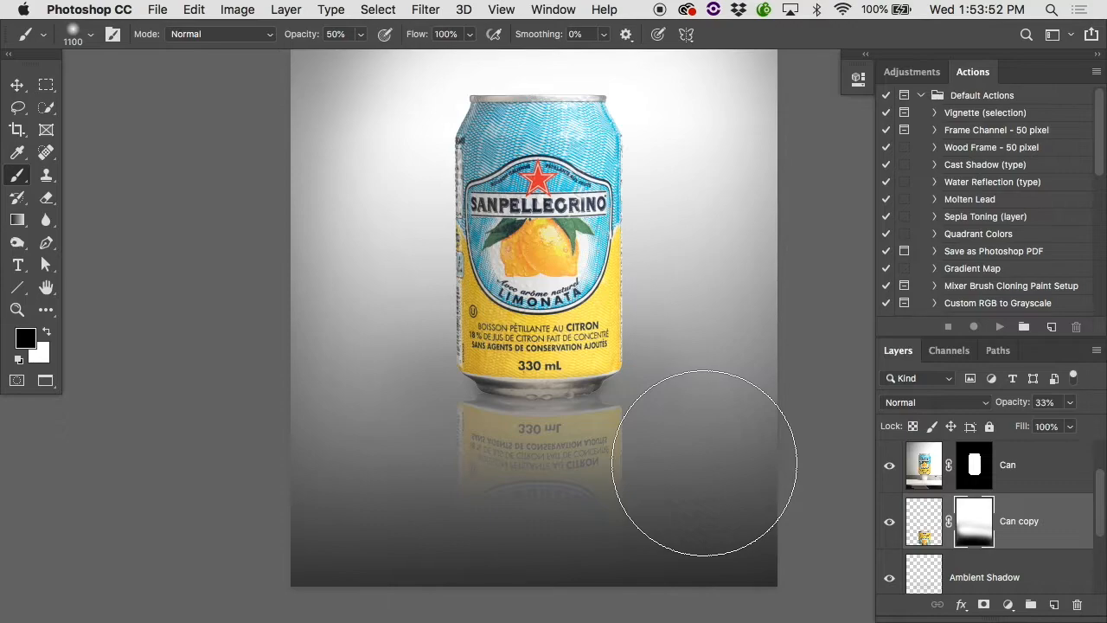
- Convert the reflection layer to a smart object and apply a Gaussian Blur that makes its text unreadable
right_click(1008, 530)
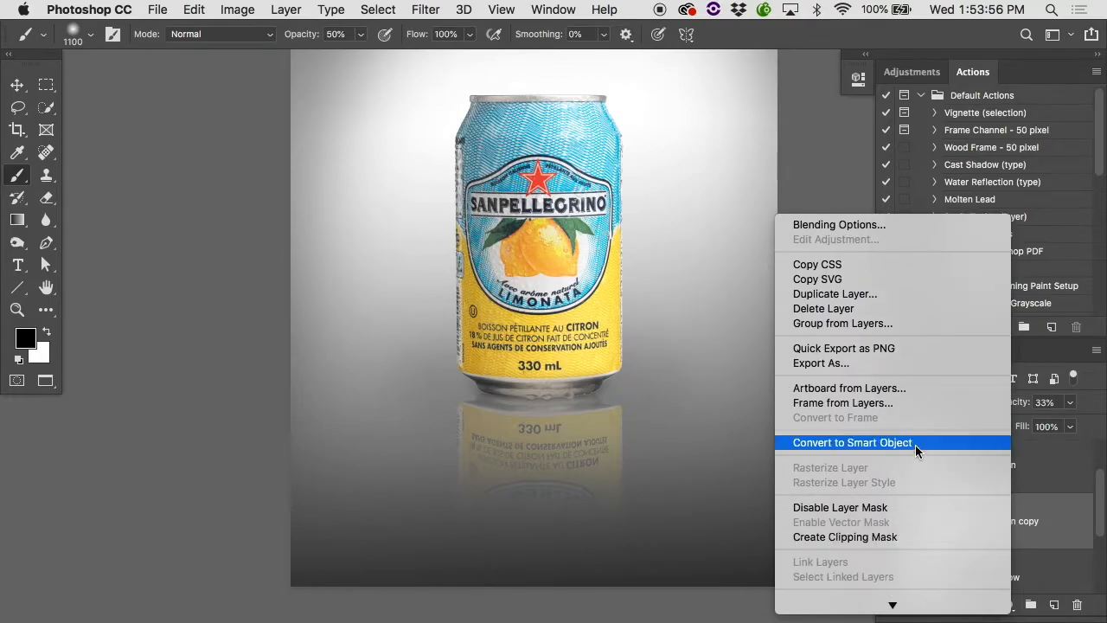
click(915, 443)
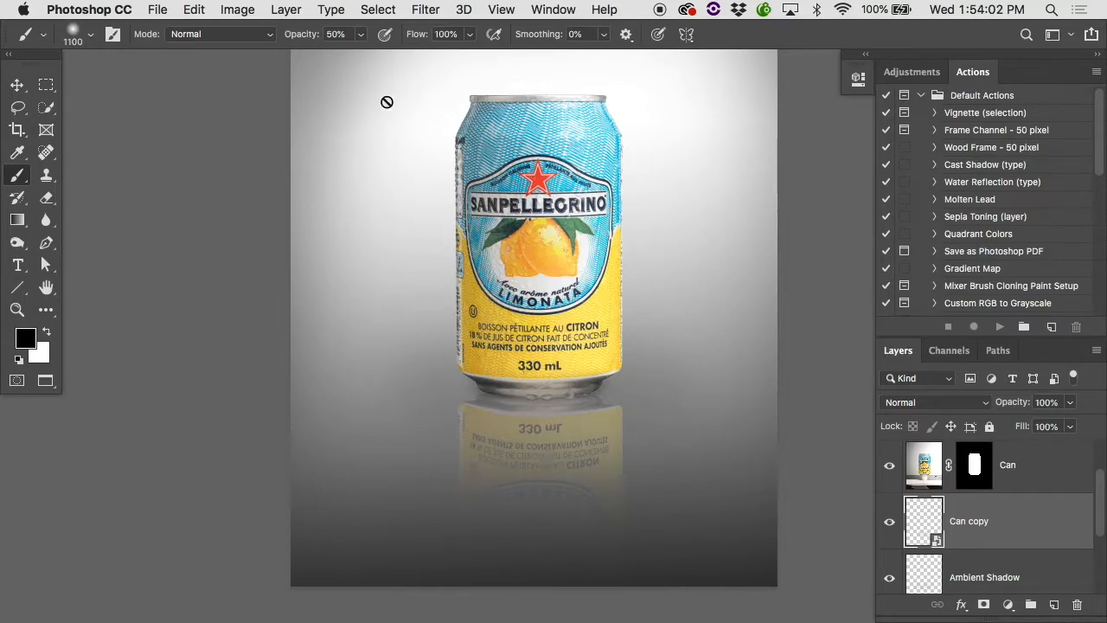
click(332, 8)
mouse_move(425, 9)
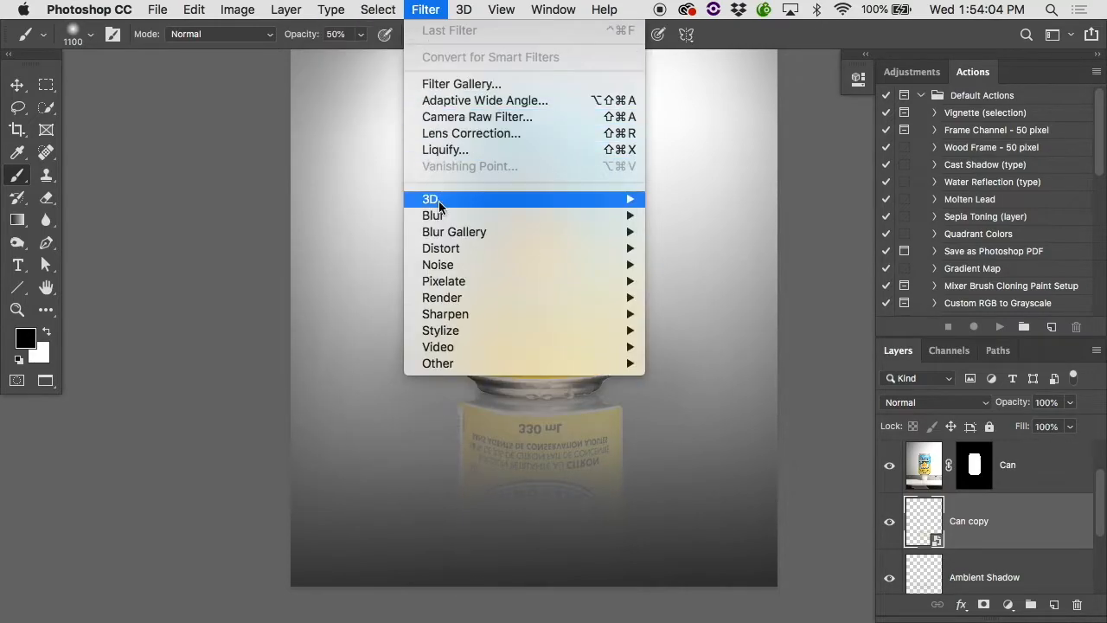
mouse_move(550, 218)
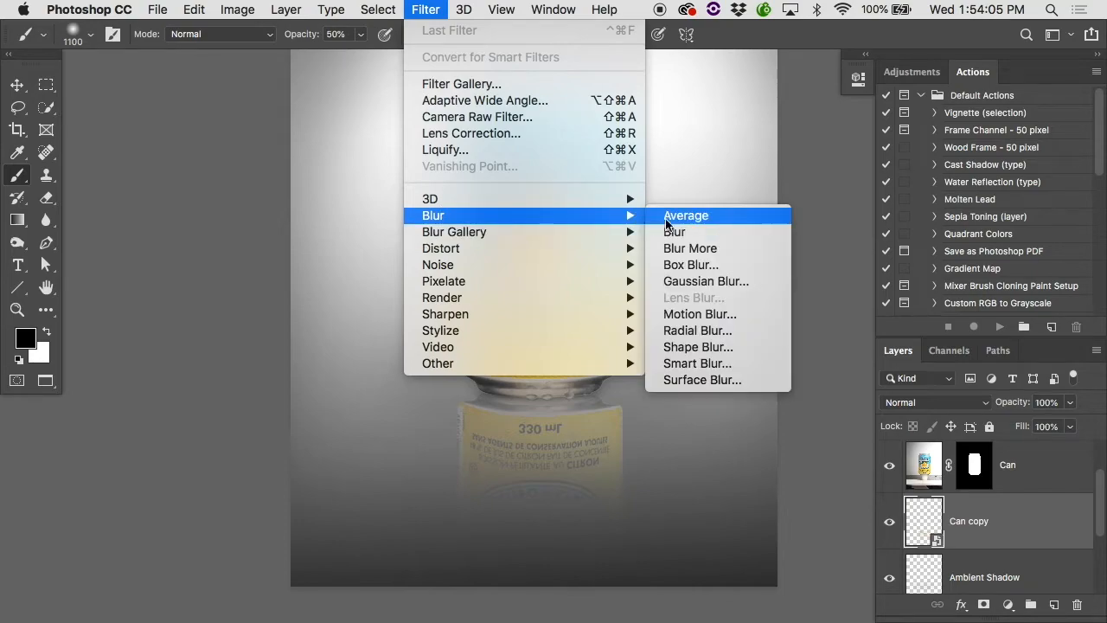
click(702, 281)
drag(824, 388, 818, 387)
click(958, 154)
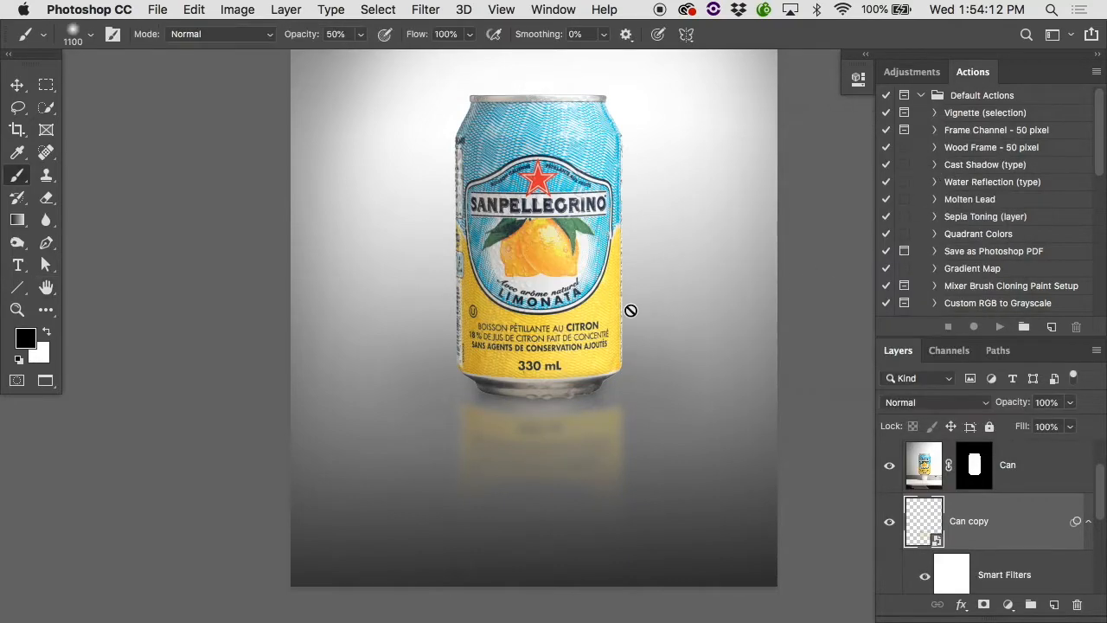
- Compare the reflection with and without its smart filter, leaving the Gaussian Blur hidden
scroll(949, 499, down, 2)
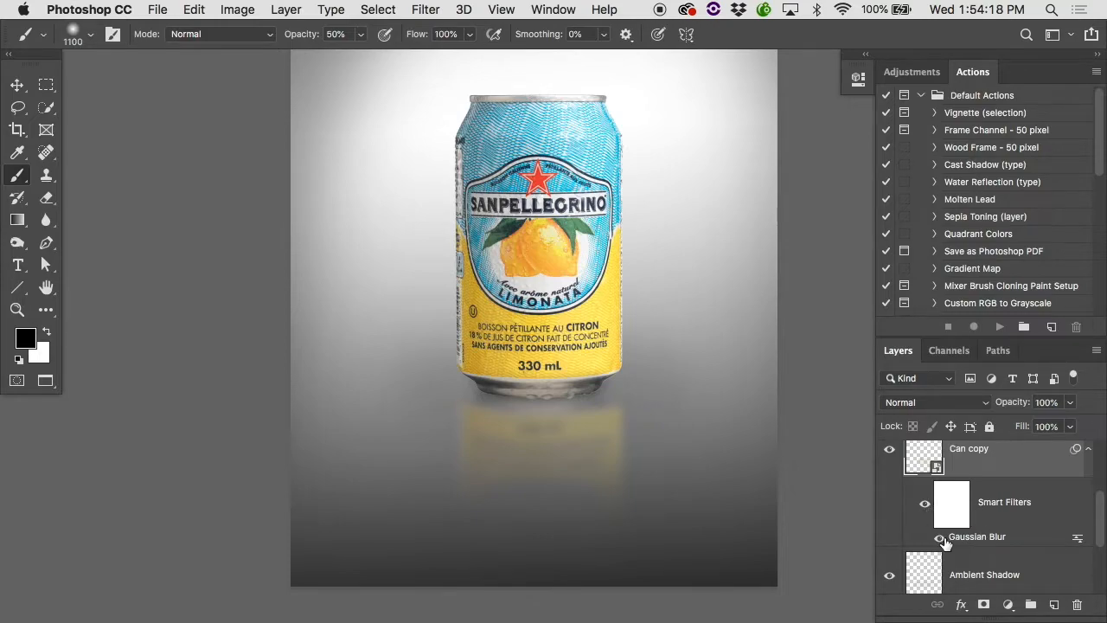
click(925, 503)
click(924, 505)
click(940, 538)
click(941, 538)
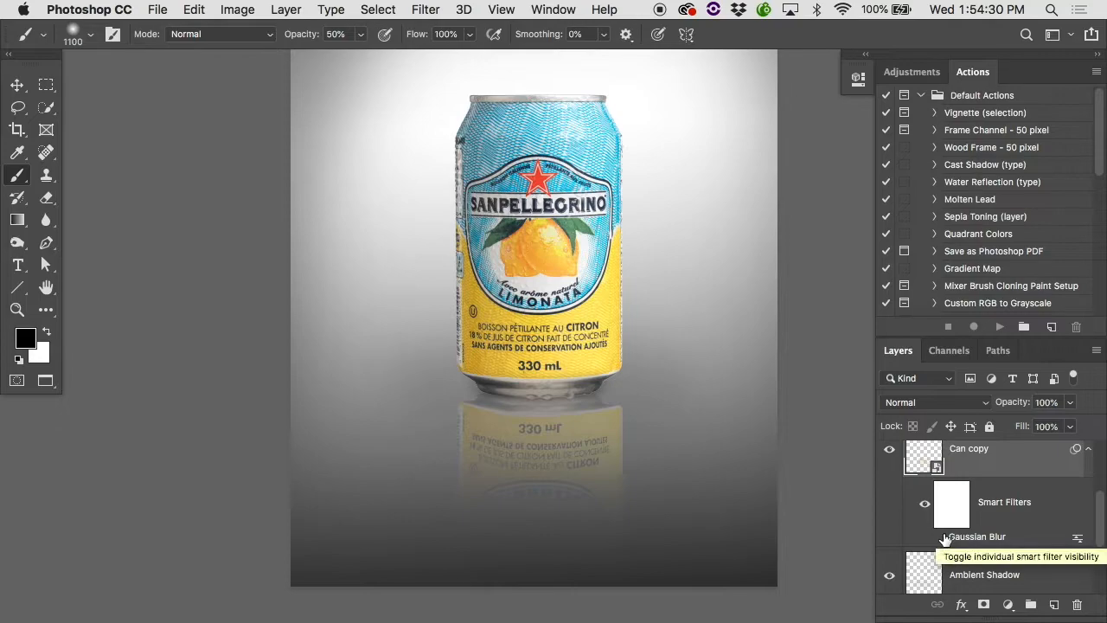
- Apply a Motion Blur to the reflection at a 54° angle and a distance of 101 pixels
click(329, 10)
mouse_move(425, 9)
mouse_move(450, 216)
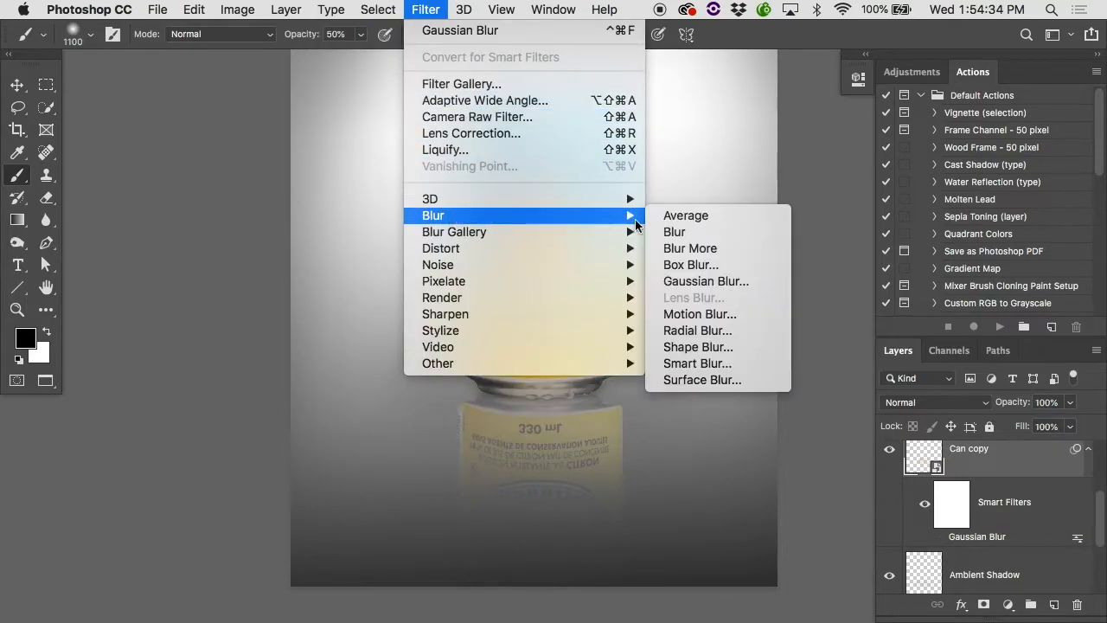
click(685, 315)
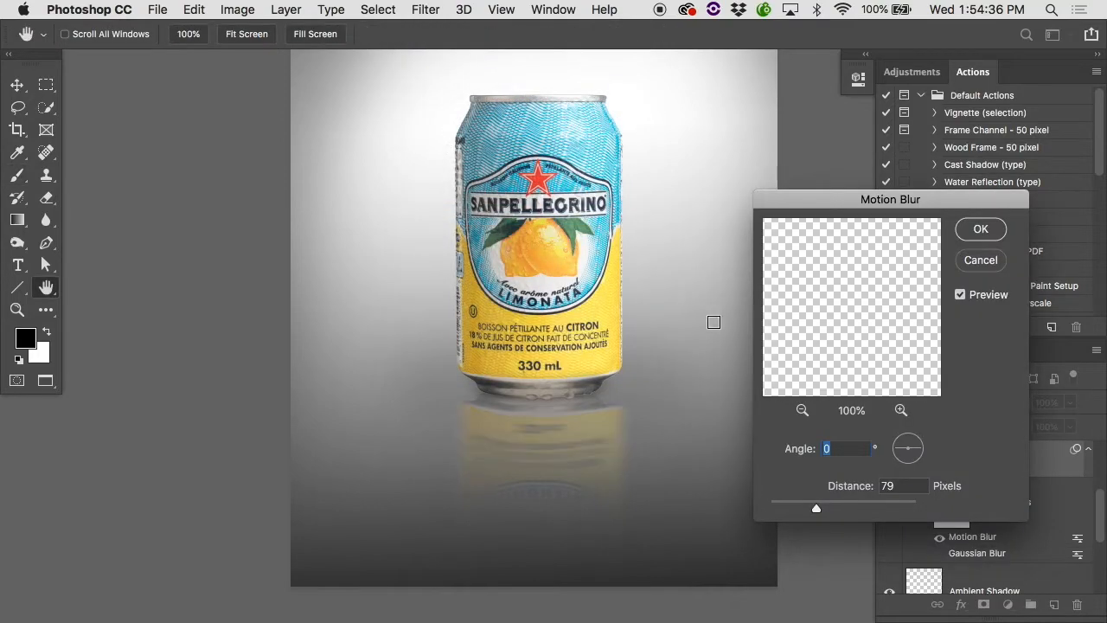
click(917, 446)
click(914, 439)
drag(850, 507, 822, 507)
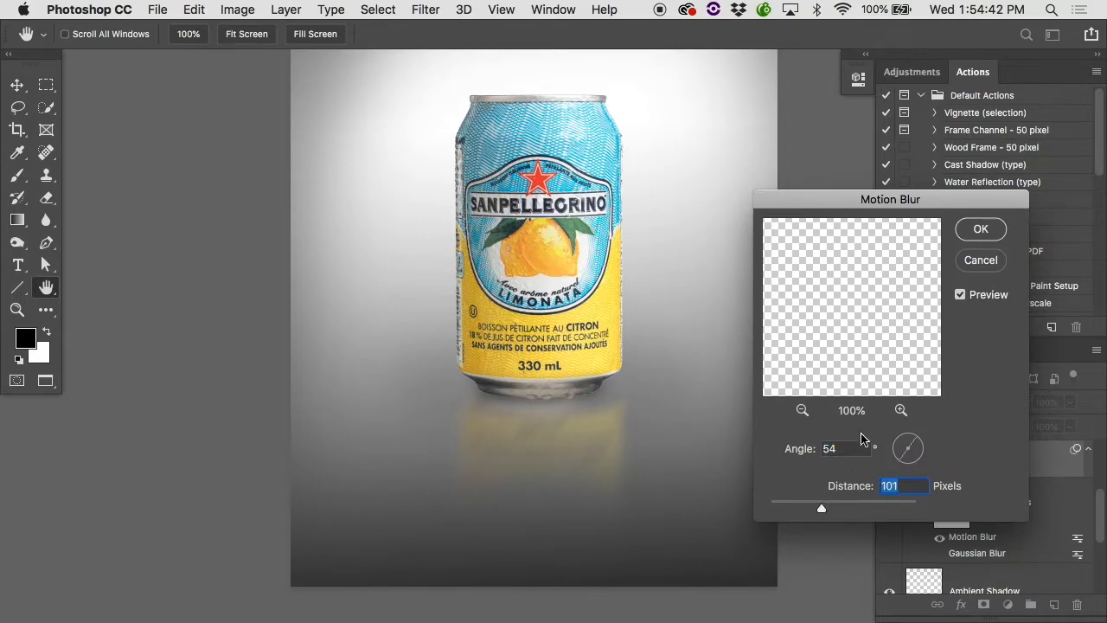
click(978, 233)
- Toggle the Motion Blur to compare and turn the Gaussian Blur back on, keeping both smart filters enabled
click(939, 537)
click(940, 554)
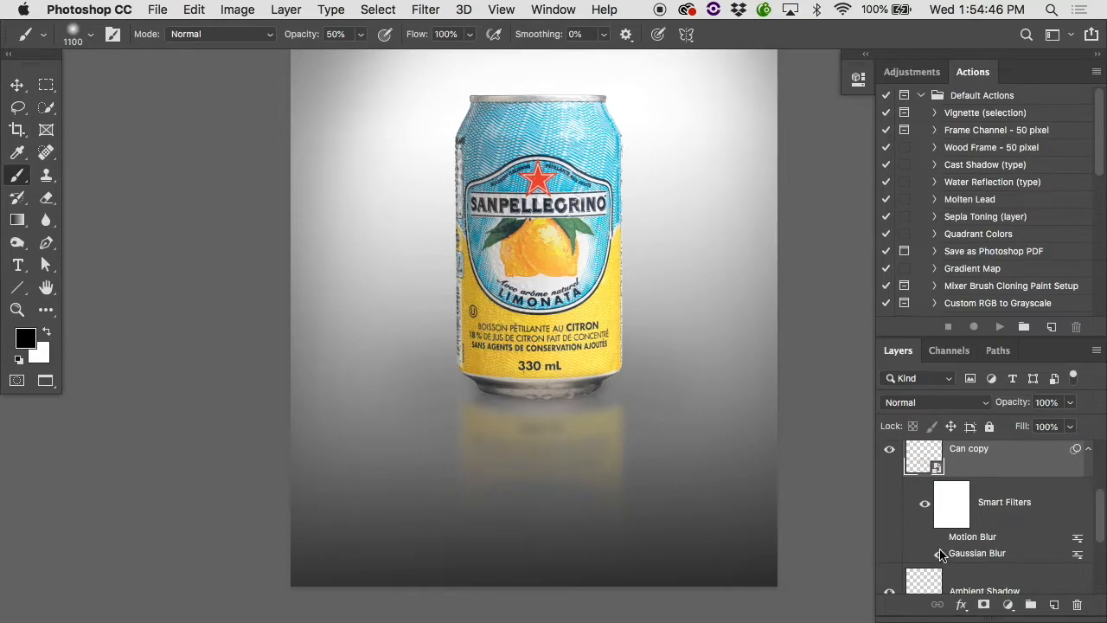
click(939, 537)
scroll(962, 454, up, 1)
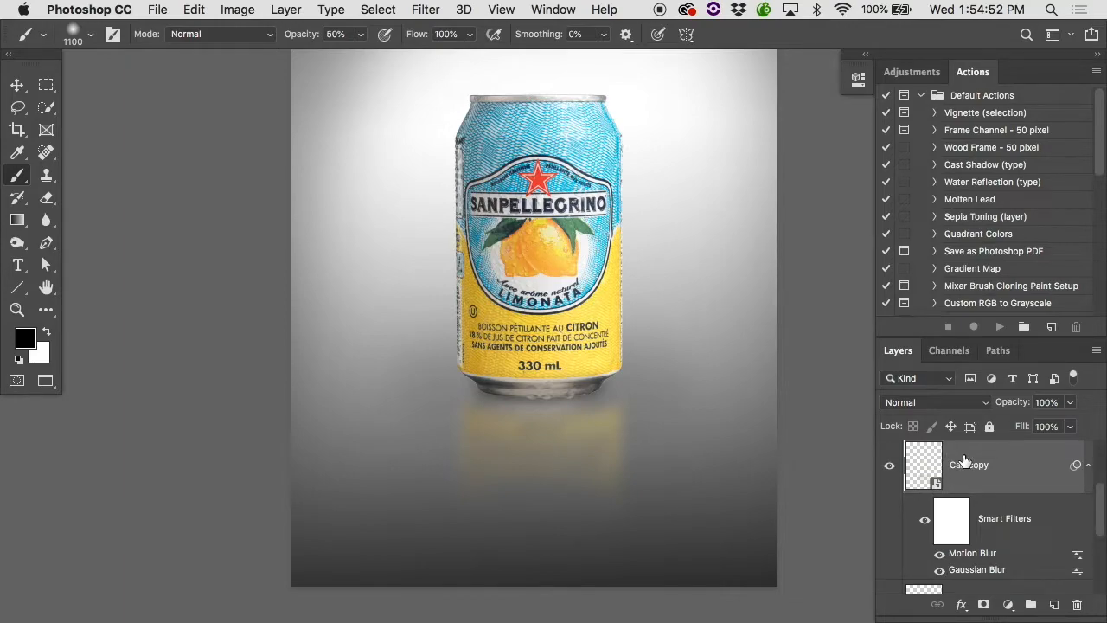